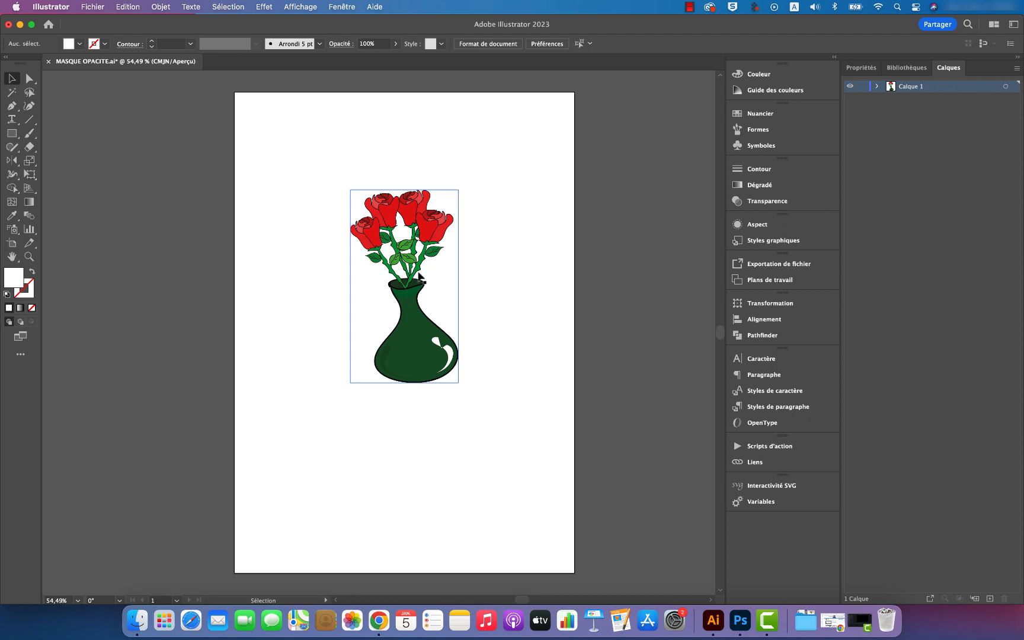
- Switch to Photoshop and add a layer mask to the vase-149650_1280 layer
{"action": "left_click", "coordinate": [418, 279]}
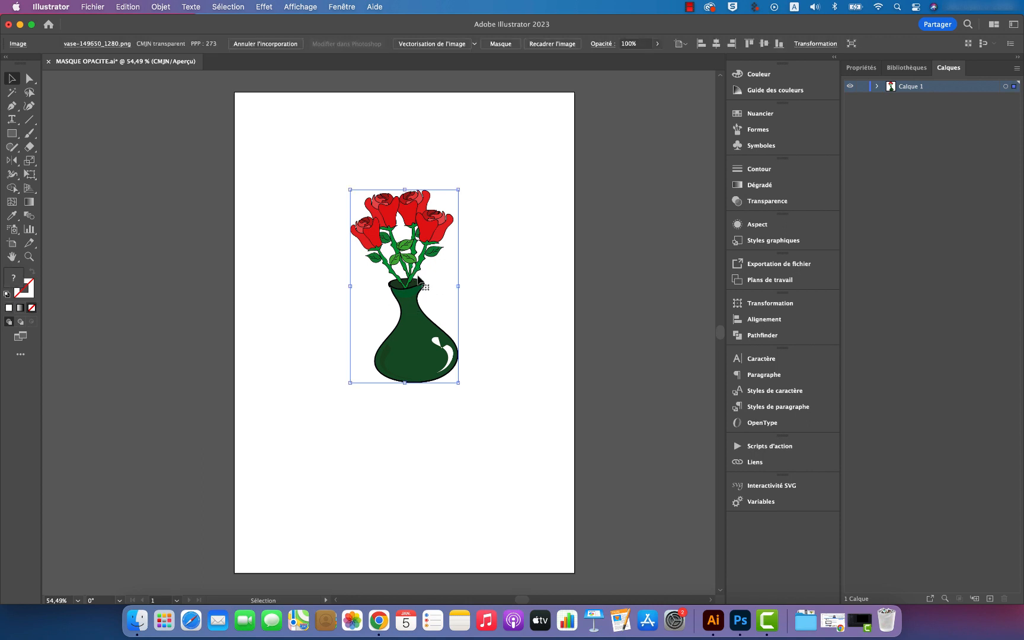
{"action": "left_click", "coordinate": [741, 620]}
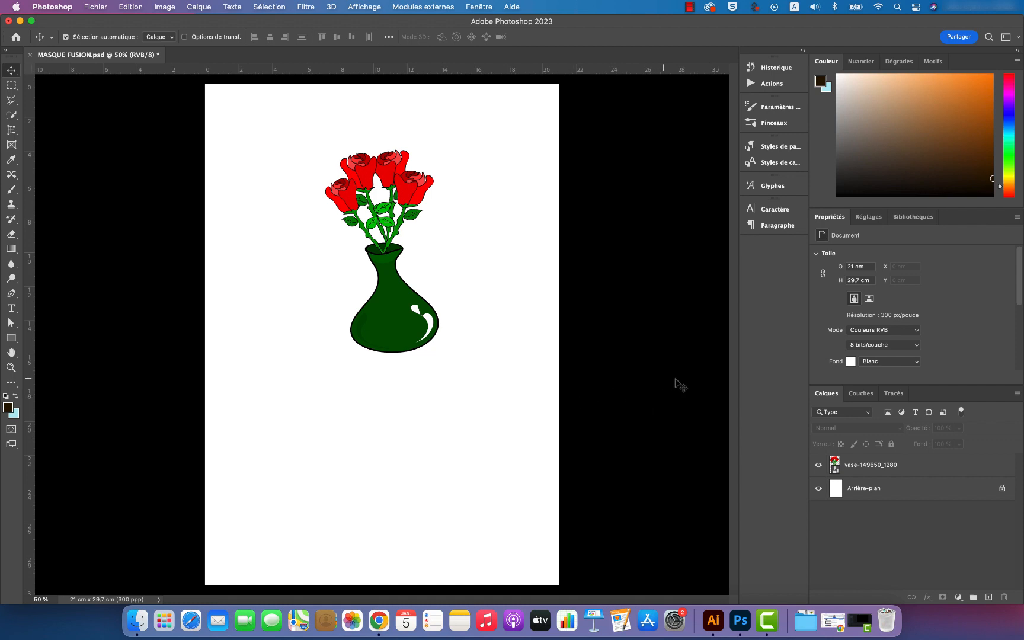
{"action": "left_click", "coordinate": [400, 307]}
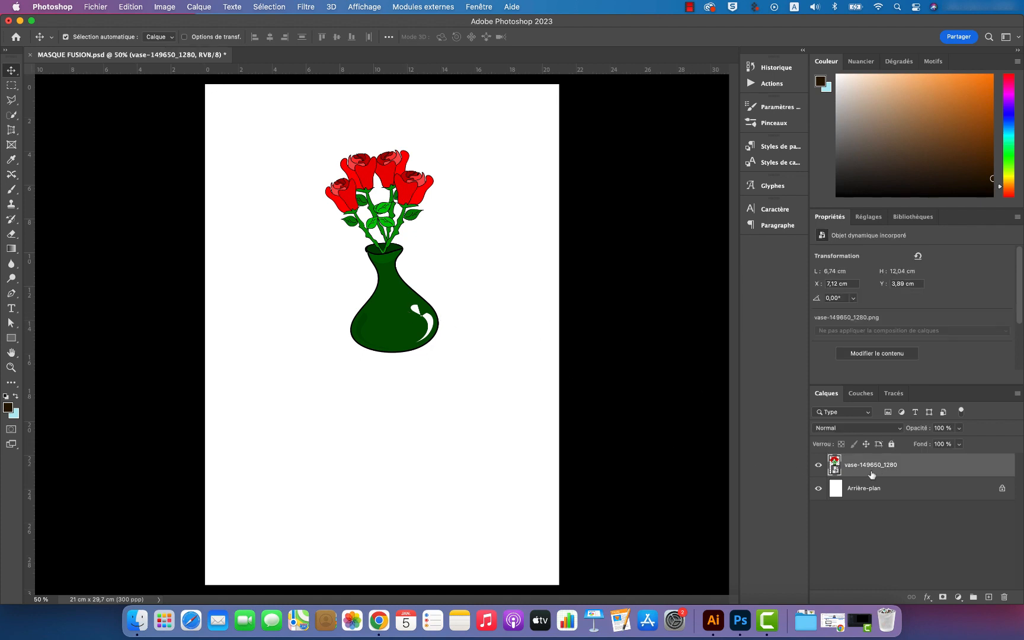
{"action": "left_click", "coordinate": [943, 597]}
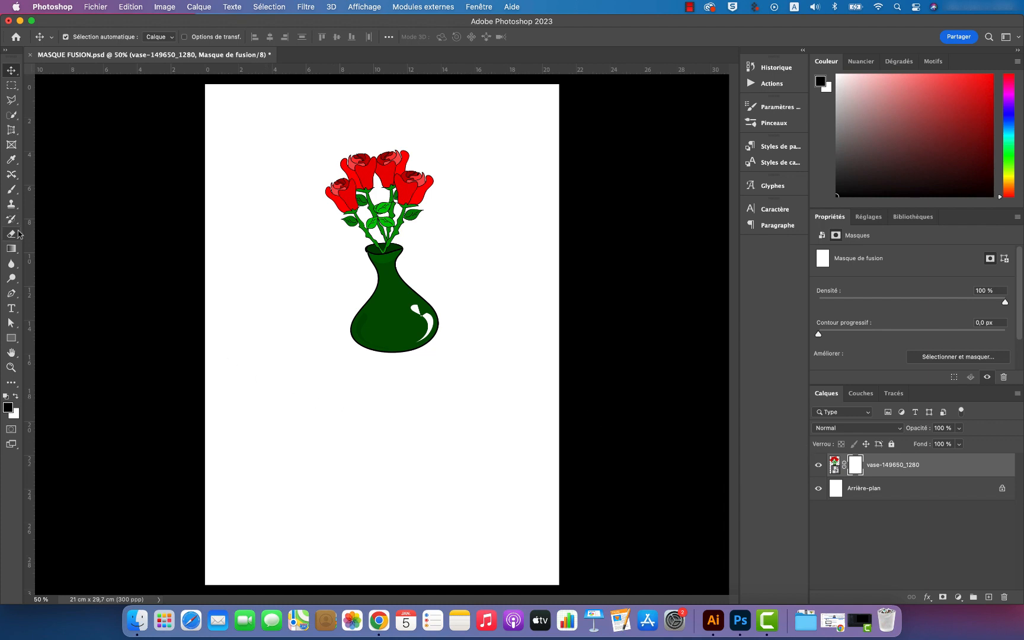
- Apply a black-to-white linear gradient to the vase's layer mask, running straight down from the top of the roses to below the vase
{"action": "left_click", "coordinate": [12, 250]}
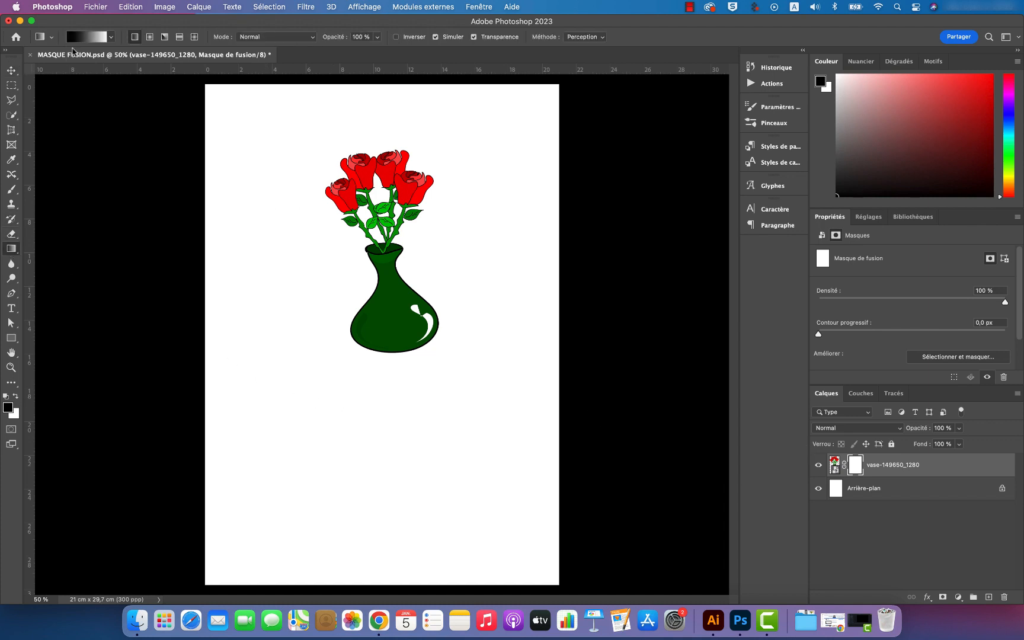
{"action": "left_click", "coordinate": [111, 37]}
{"action": "left_click", "coordinate": [89, 36]}
{"action": "left_click", "coordinate": [89, 36]}
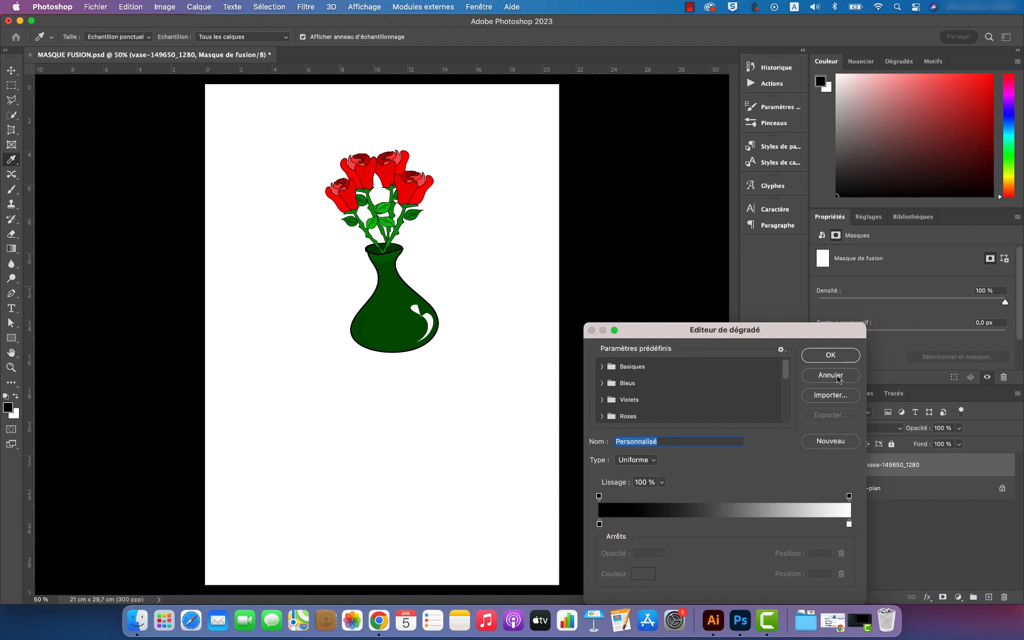
{"action": "left_click", "coordinate": [830, 358]}
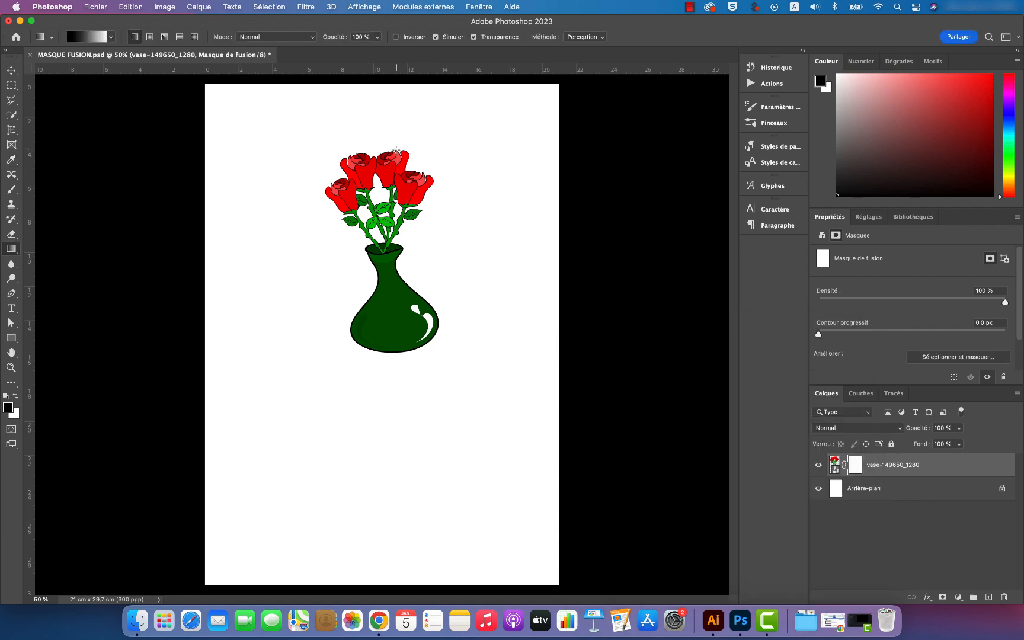
{"action": "left_click_drag", "start_coordinate": [396, 148], "coordinate": [394, 412]}
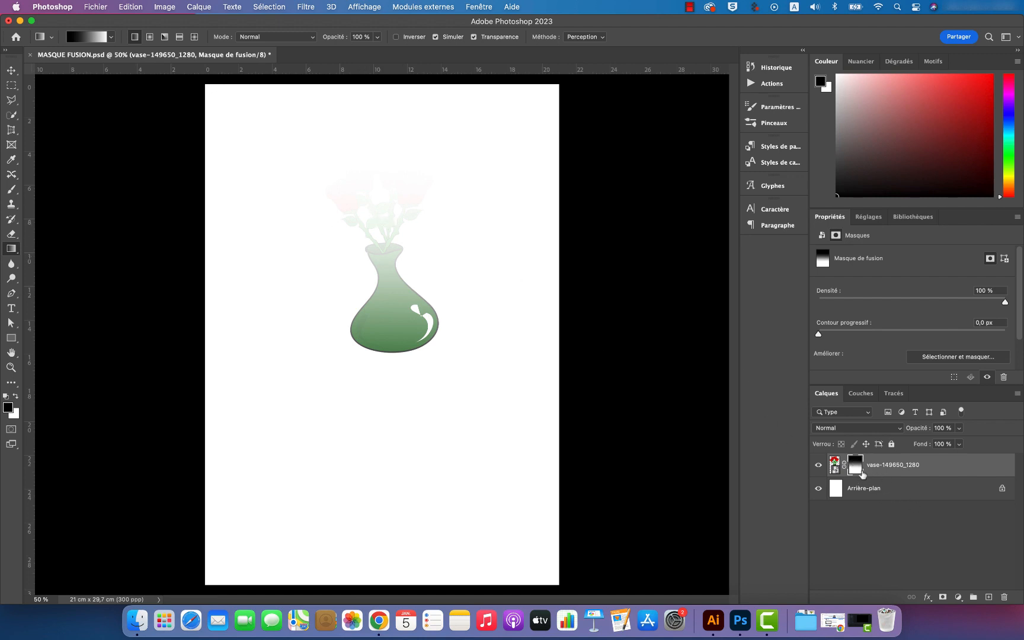
- Switch to Illustrator and draw a white rectangle that completely covers the vase image, with a small margin all around
{"action": "left_click", "coordinate": [711, 622]}
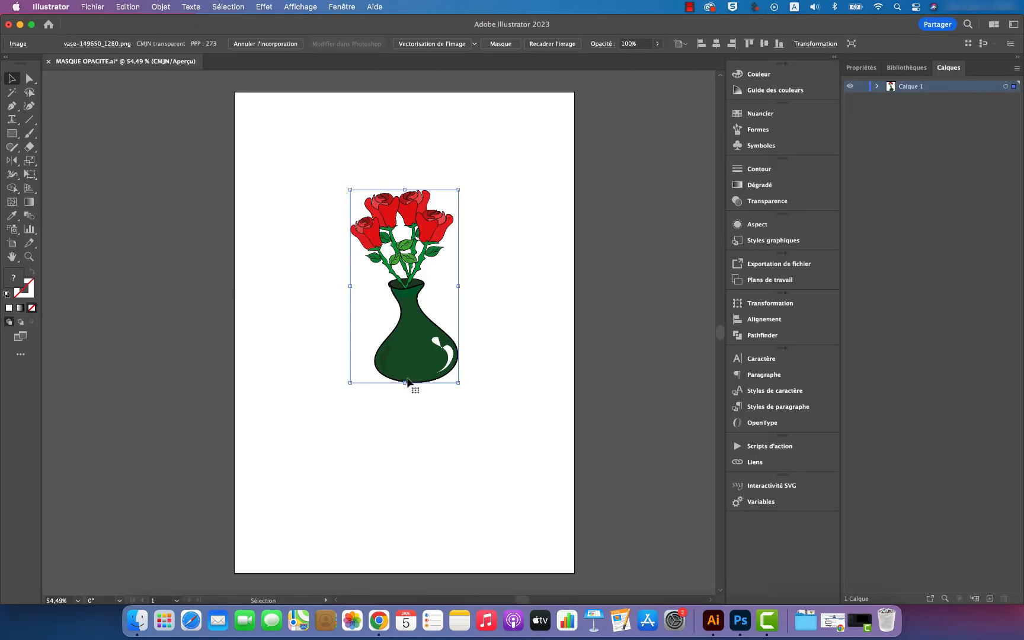
{"action": "left_click", "coordinate": [495, 366]}
{"action": "left_click", "coordinate": [11, 134]}
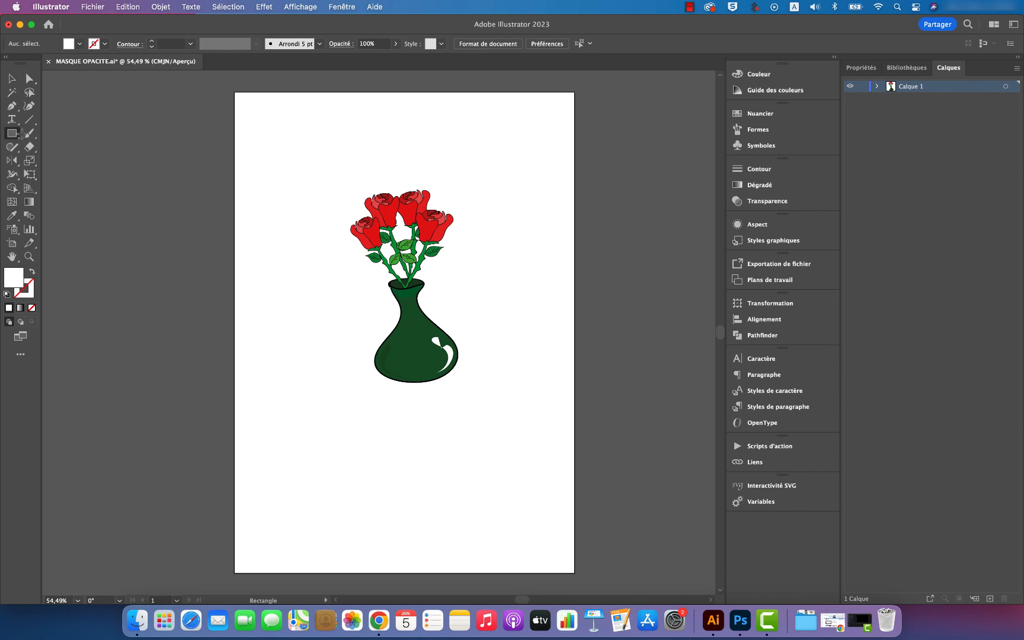
{"action": "mouse_move", "coordinate": [341, 183]}
{"action": "left_mouse_down"}
{"action": "mouse_move", "coordinate": [434, 246]}
{"action": "mouse_move", "coordinate": [478, 300]}
{"action": "mouse_move", "coordinate": [479, 391]}
{"action": "left_mouse_up"}
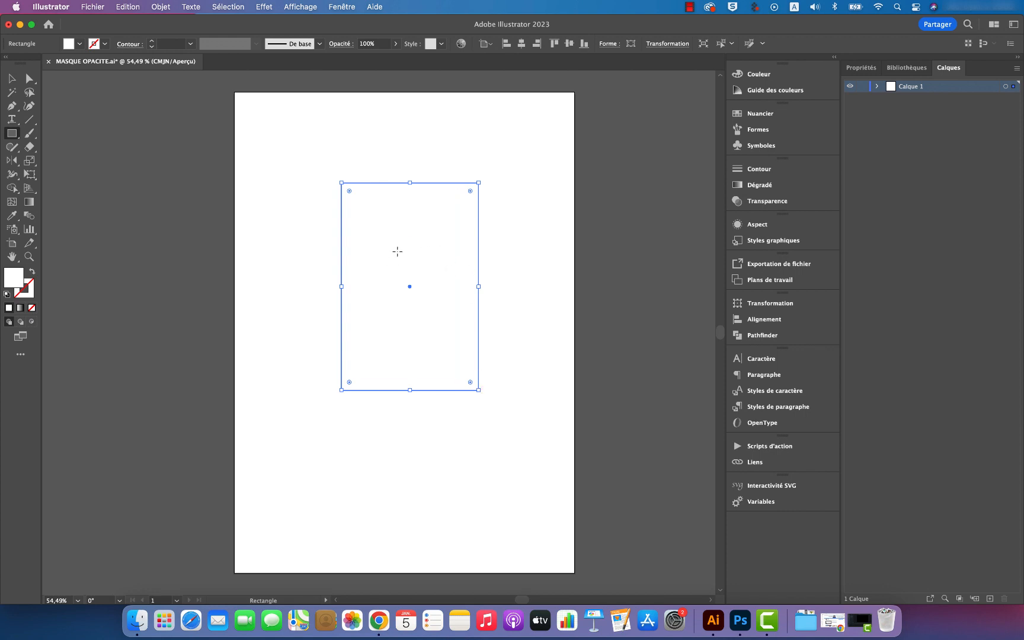
- Fill the rectangle with a linear white-to-black gradient, put the black stop at 100%, and reverse the gradient
{"action": "left_click", "coordinate": [29, 203]}
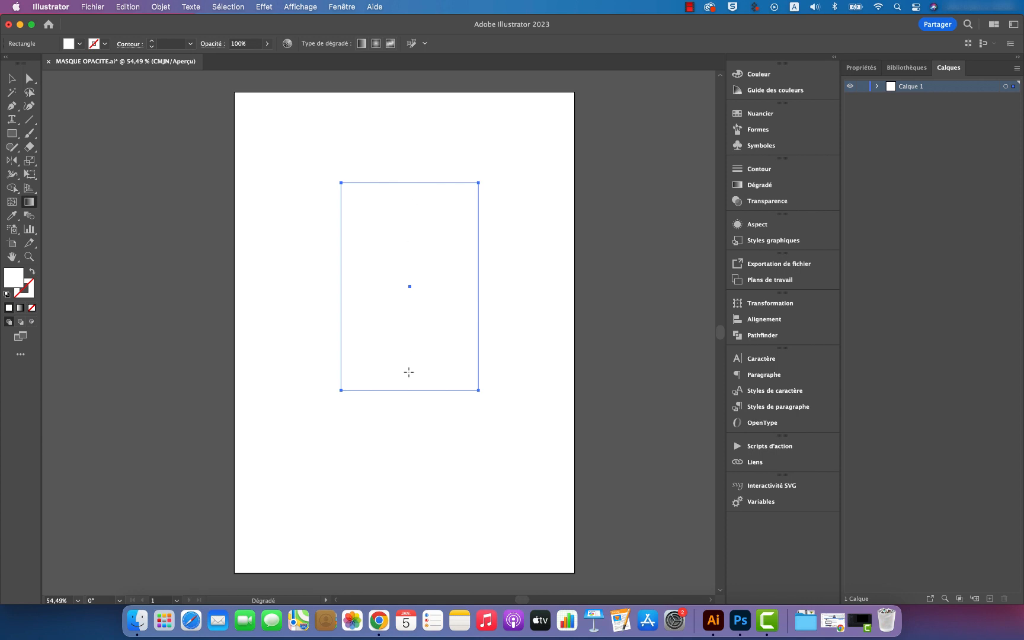
{"action": "left_click", "coordinate": [756, 184]}
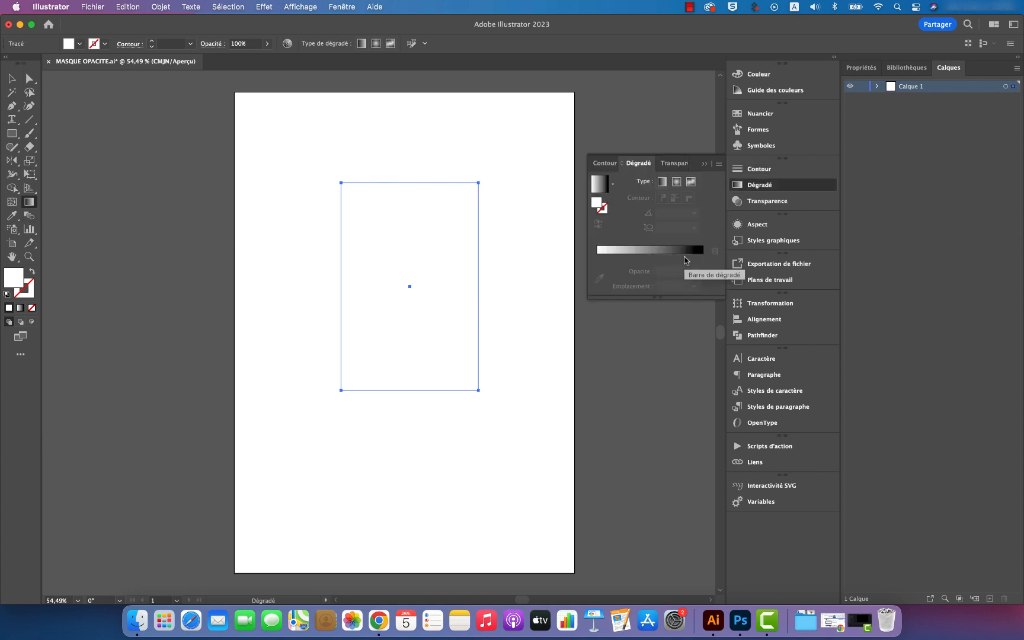
{"action": "left_click", "coordinate": [680, 255]}
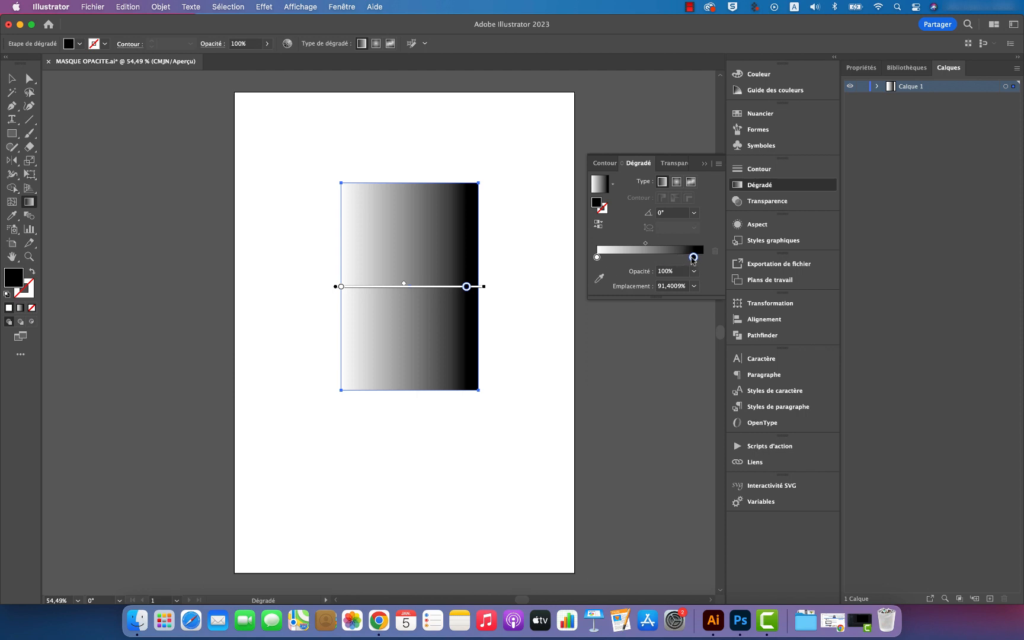
{"action": "left_click_drag", "start_coordinate": [693, 258], "coordinate": [702, 257]}
{"action": "left_click", "coordinate": [598, 258]}
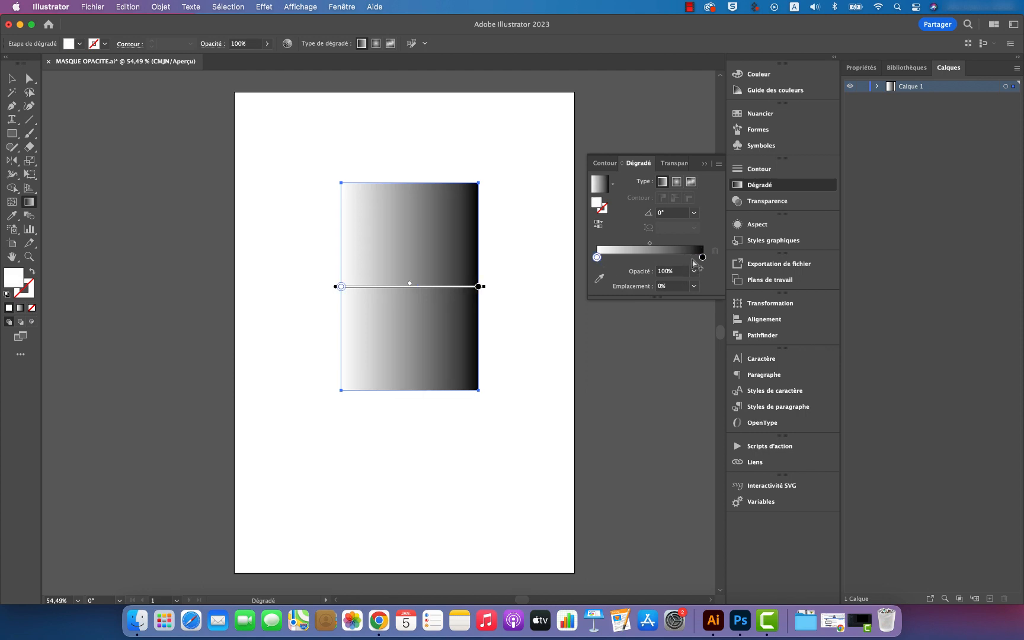
{"action": "left_click", "coordinate": [703, 258]}
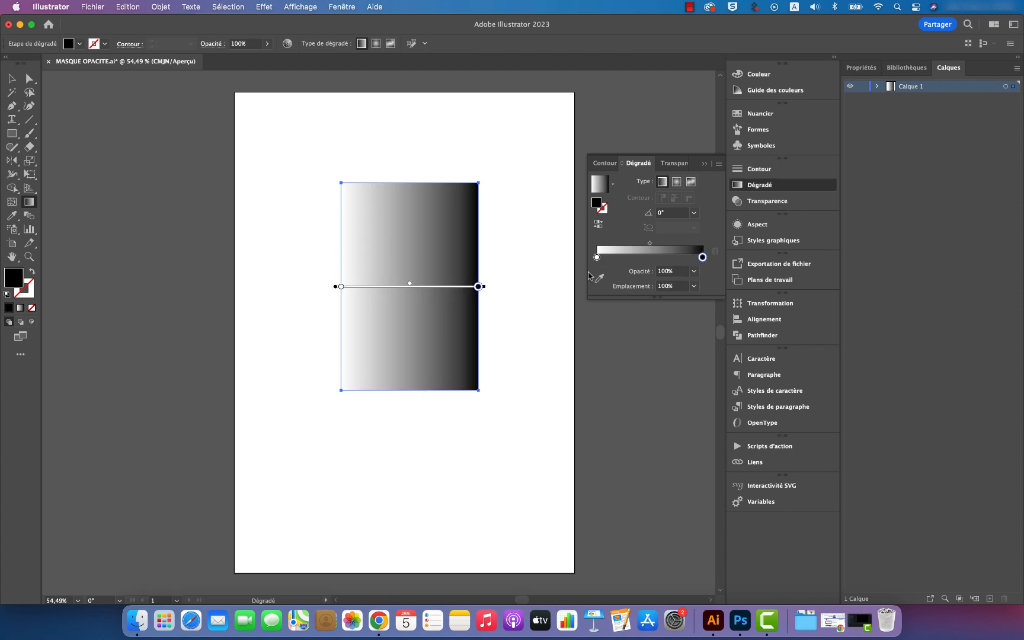
{"action": "left_click", "coordinate": [599, 224]}
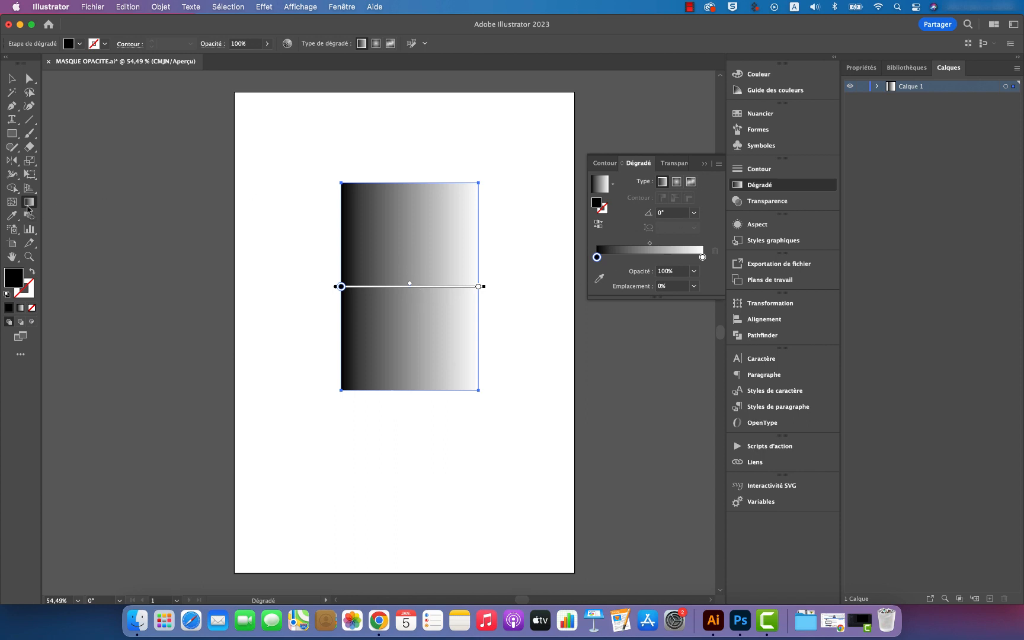
- Redirect the rectangle's gradient vertically at about -89°, with black at the top edge and white at the bottom edge
{"action": "left_click_drag", "start_coordinate": [388, 215], "coordinate": [393, 375]}
{"action": "left_click_drag", "start_coordinate": [466, 225], "coordinate": [381, 364]}
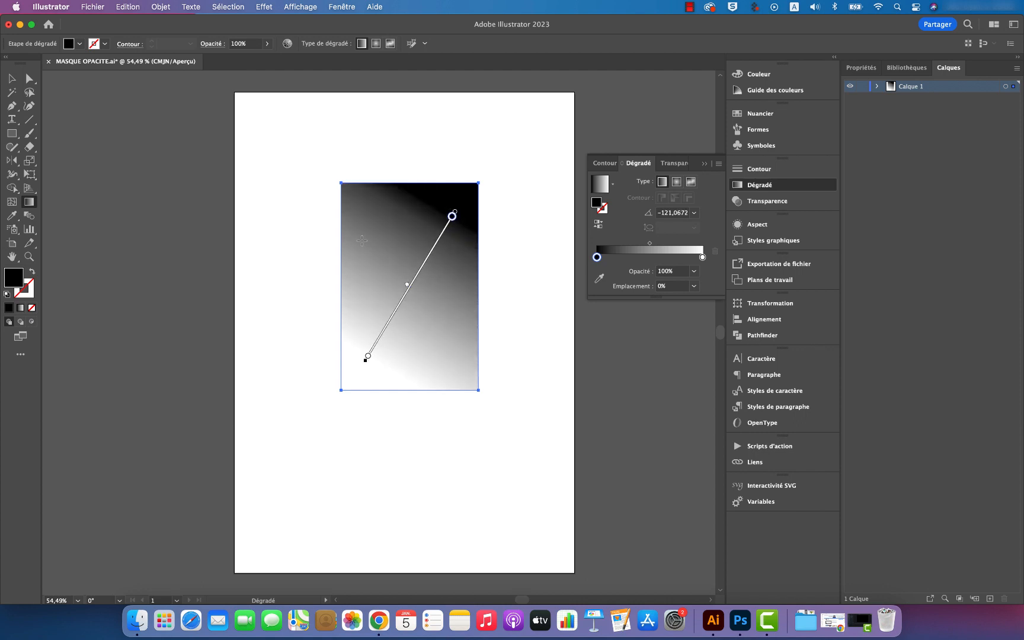
{"action": "left_click_drag", "start_coordinate": [384, 230], "coordinate": [466, 410]}
{"action": "mouse_move", "coordinate": [404, 203]}
{"action": "left_mouse_down"}
{"action": "mouse_move", "coordinate": [407, 400]}
{"action": "mouse_move", "coordinate": [410, 390]}
{"action": "left_mouse_up"}
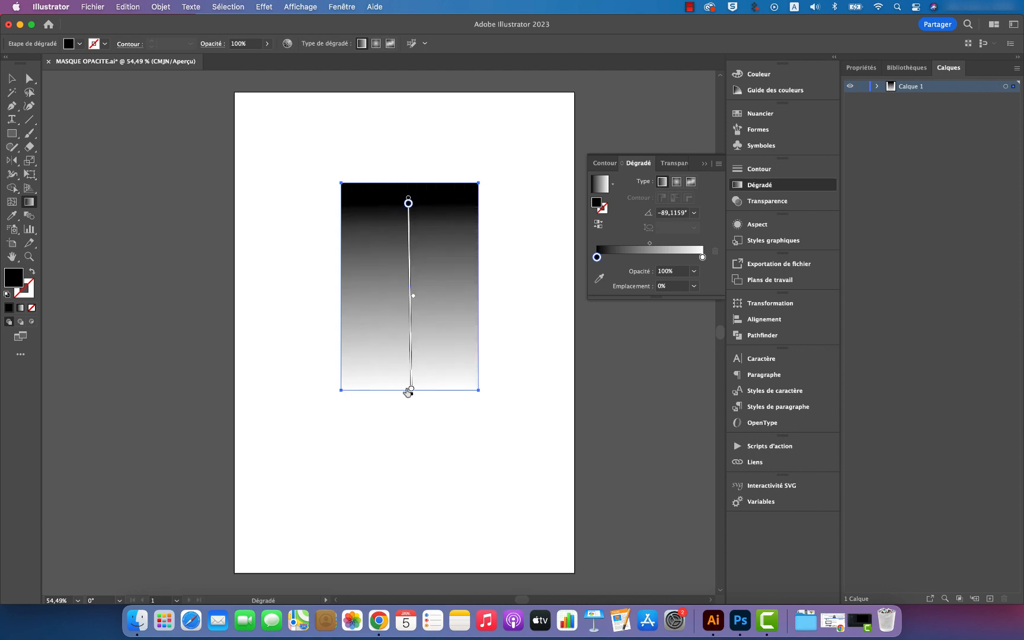
{"action": "left_click", "coordinate": [705, 164]}
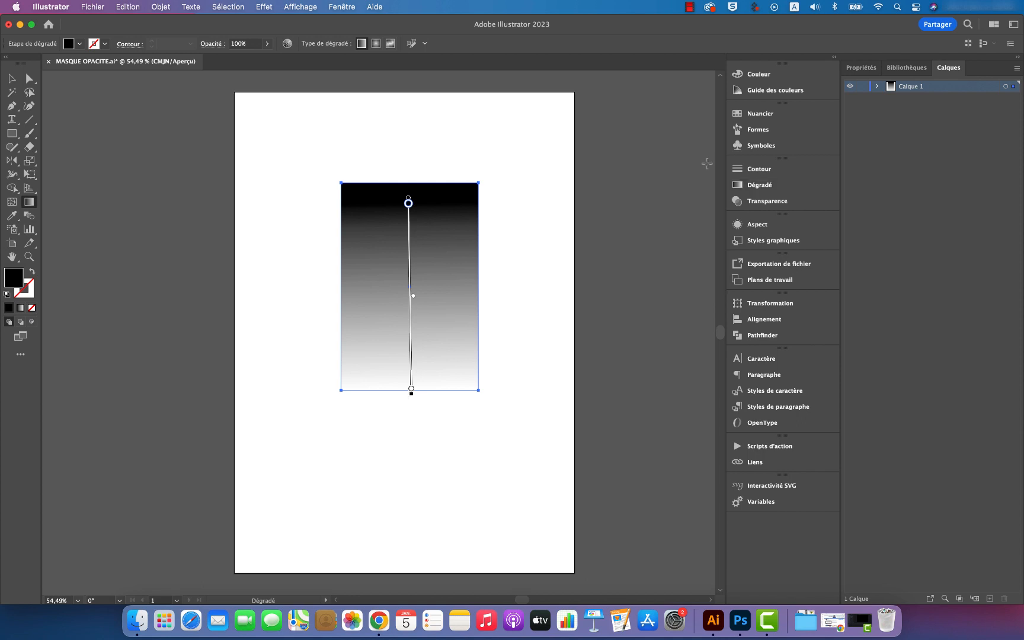
- Select the gradient rectangle together with the vase image beneath it and create an opacity mask from them
{"action": "left_click", "coordinate": [13, 81]}
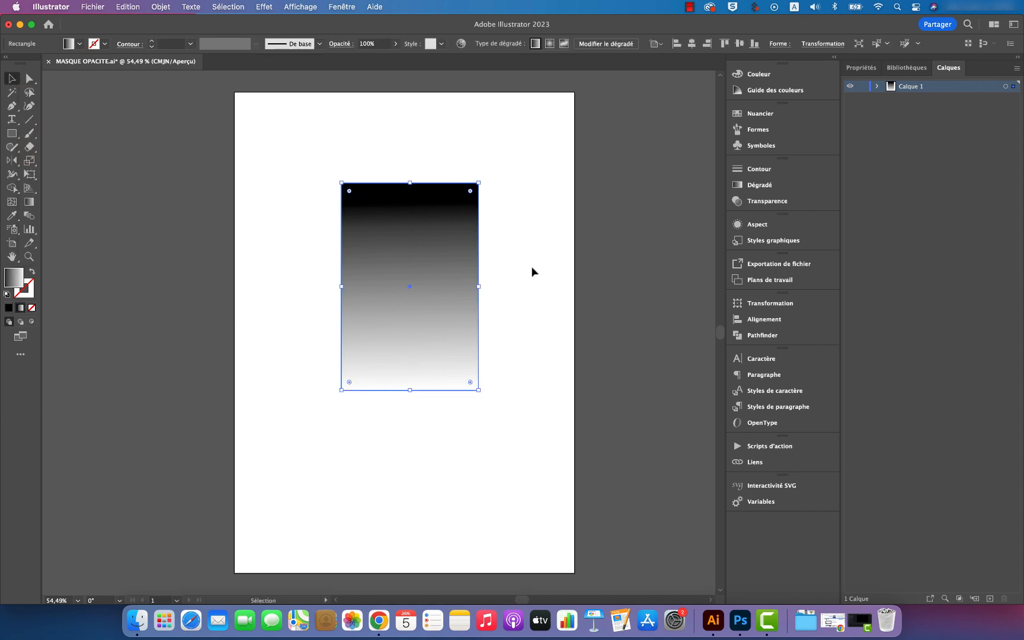
{"action": "left_click_drag", "start_coordinate": [539, 257], "coordinate": [255, 401]}
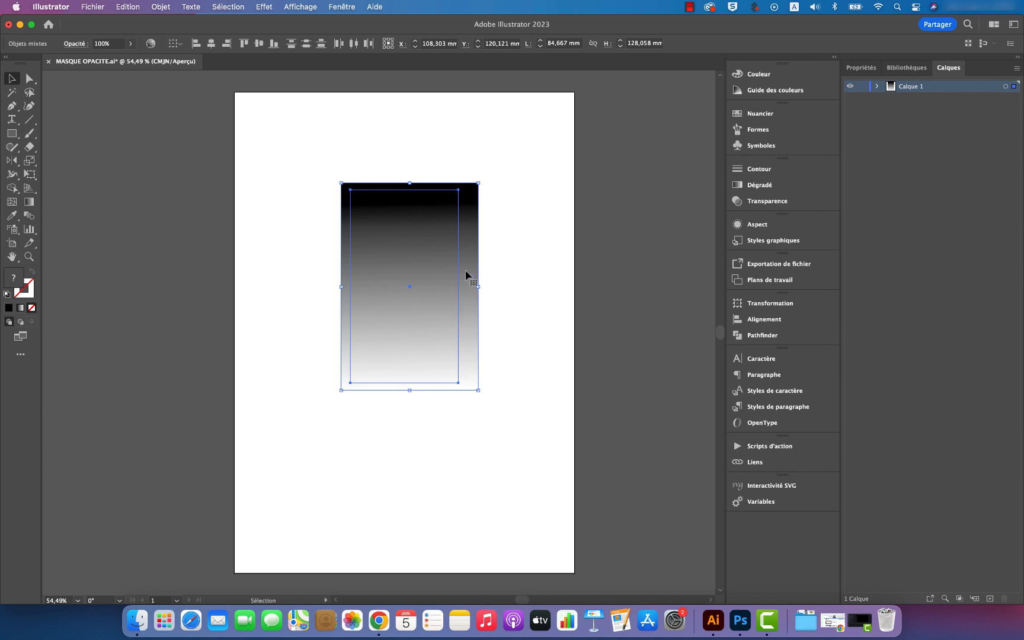
{"action": "left_click", "coordinate": [877, 86]}
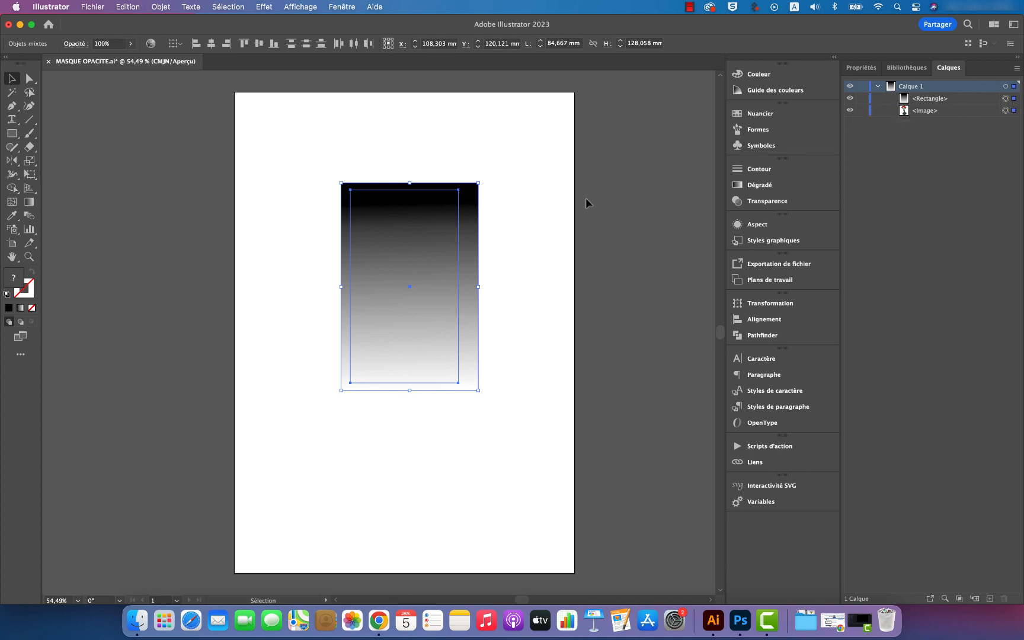
{"action": "left_click", "coordinate": [780, 202]}
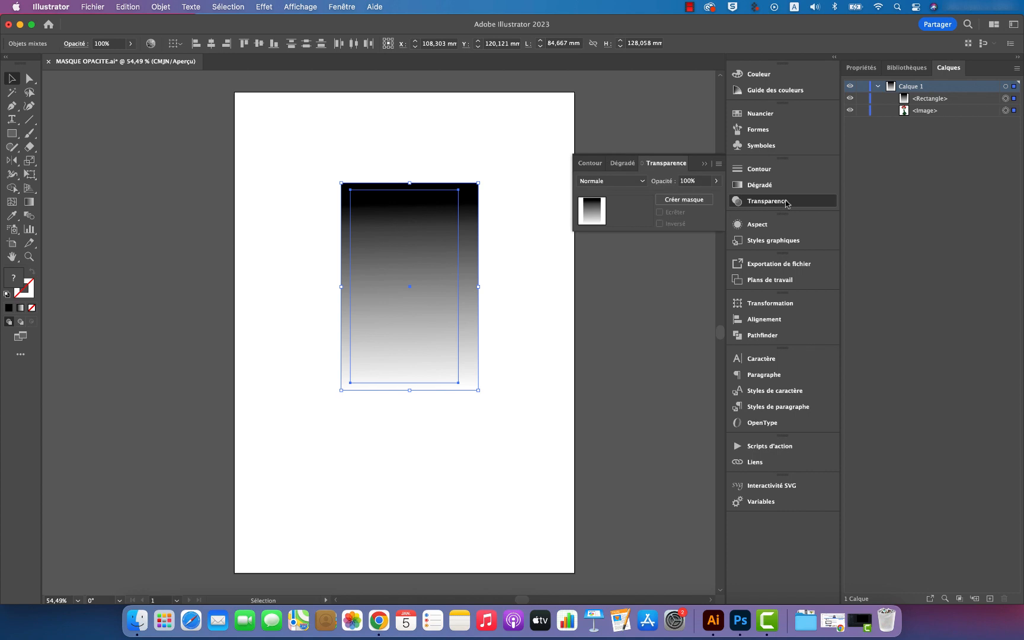
{"action": "left_click", "coordinate": [341, 7]}
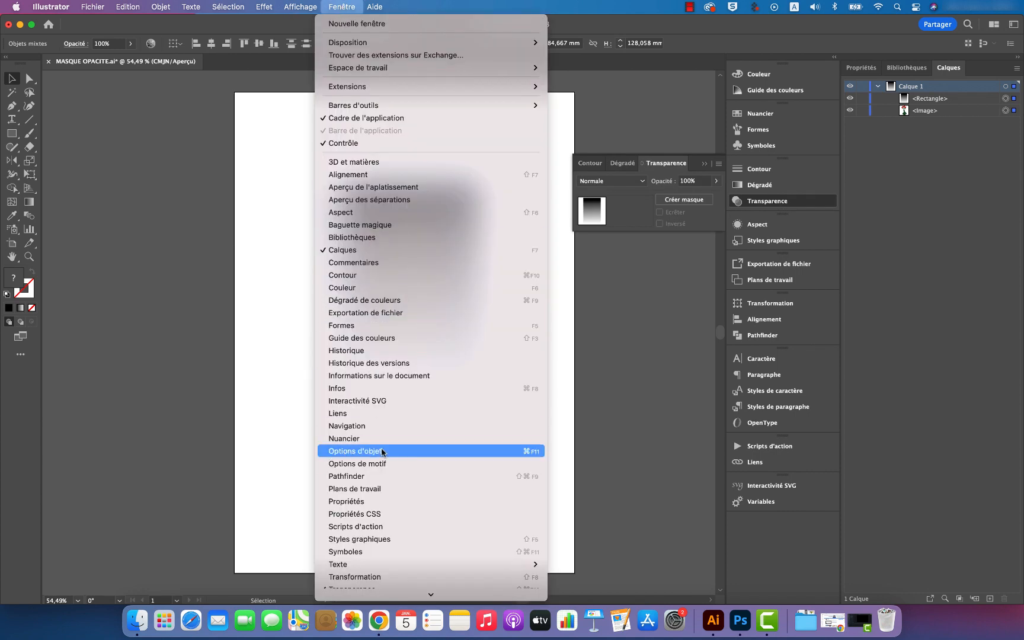
{"action": "scroll", "coordinate": [398, 520], "scroll_direction": "down", "scroll_amount": 3}
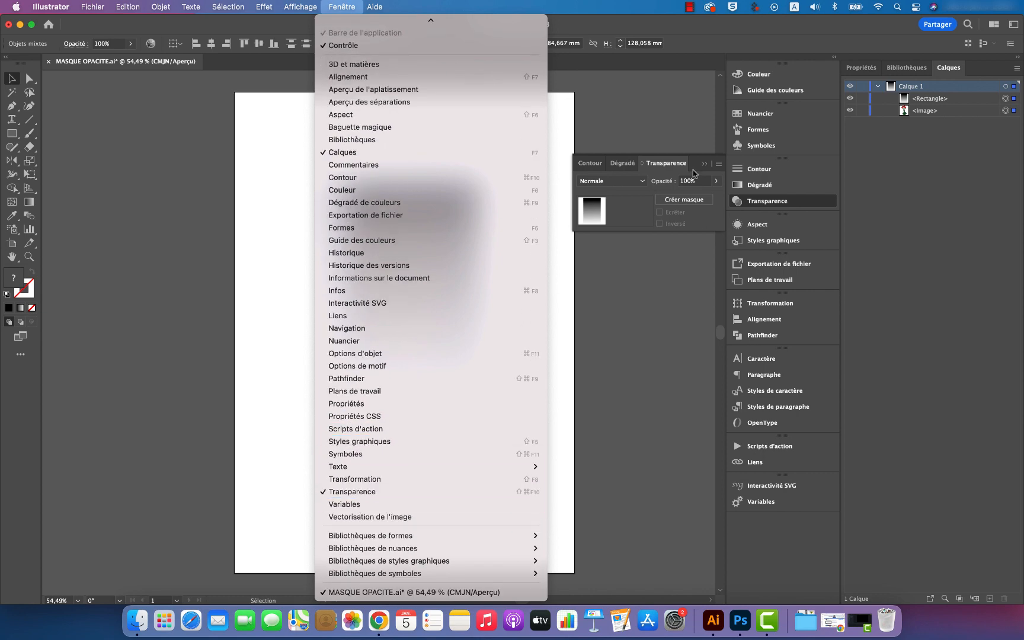
{"action": "left_click", "coordinate": [666, 166]}
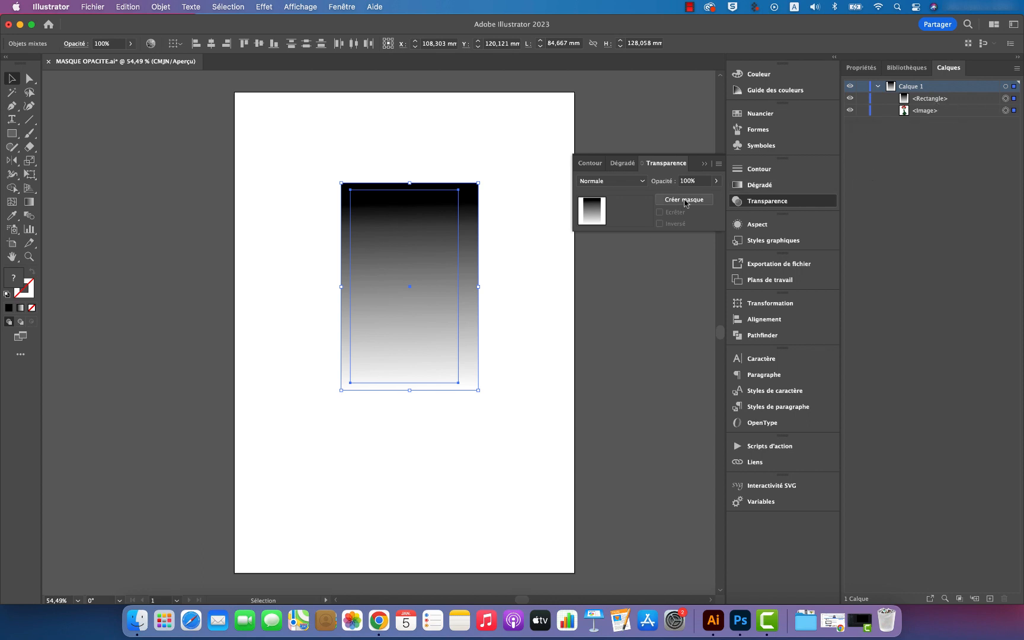
{"action": "left_click", "coordinate": [718, 164]}
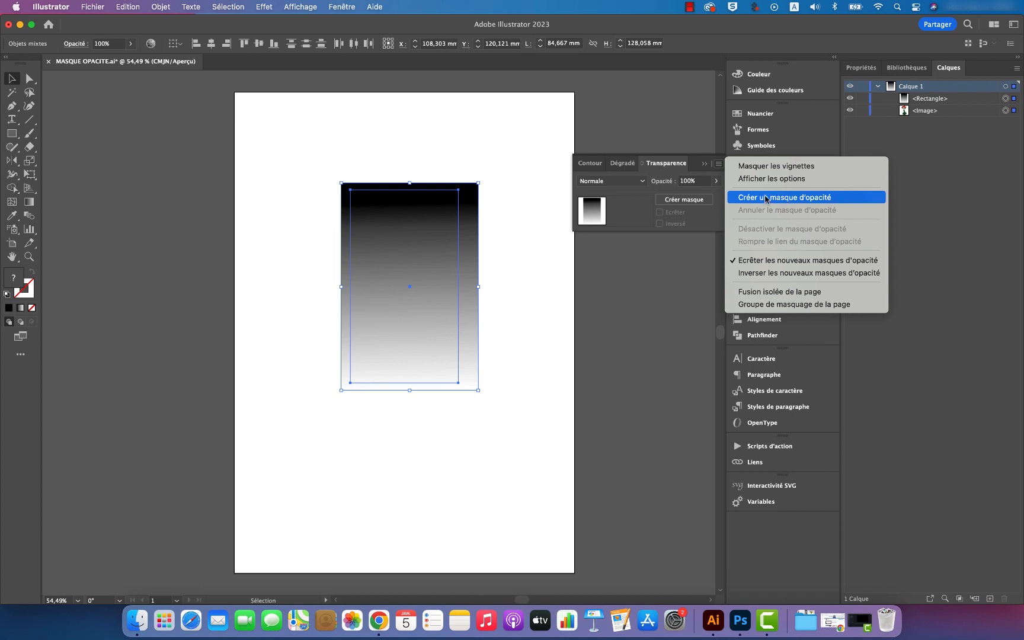
{"action": "left_click", "coordinate": [693, 202]}
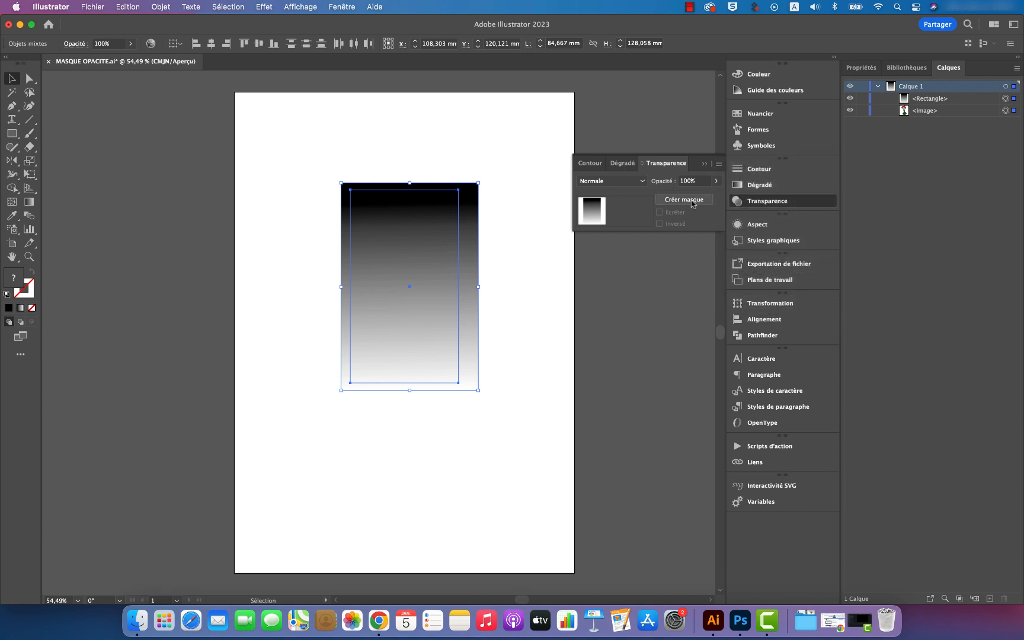
{"action": "left_click", "coordinate": [685, 203]}
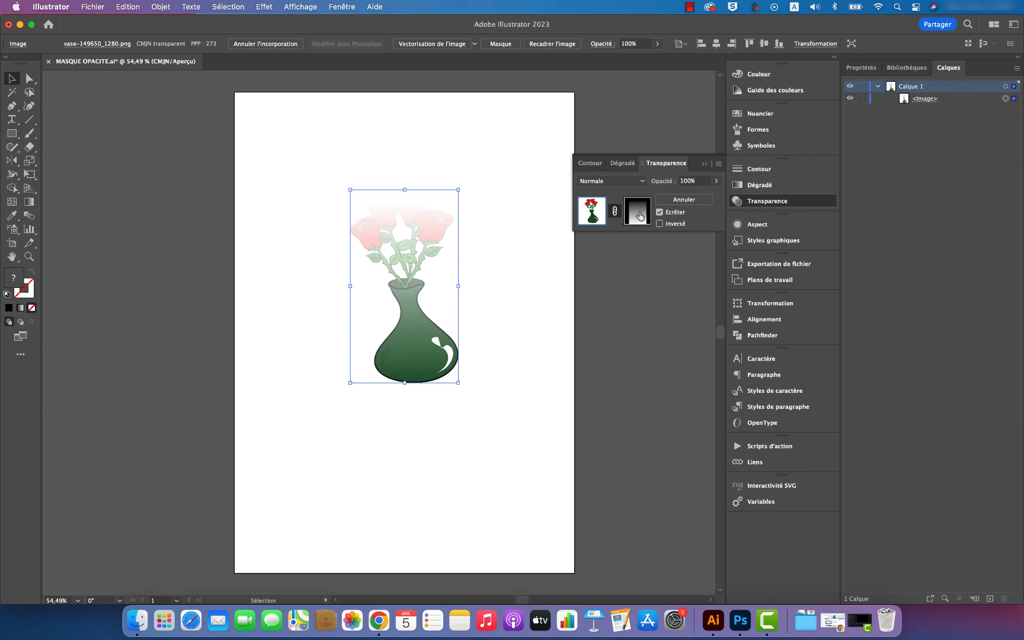
- Switch to editing the image's opacity mask and redraw its gradient with the Gradient tool to change the fade
{"action": "left_click", "coordinate": [639, 214]}
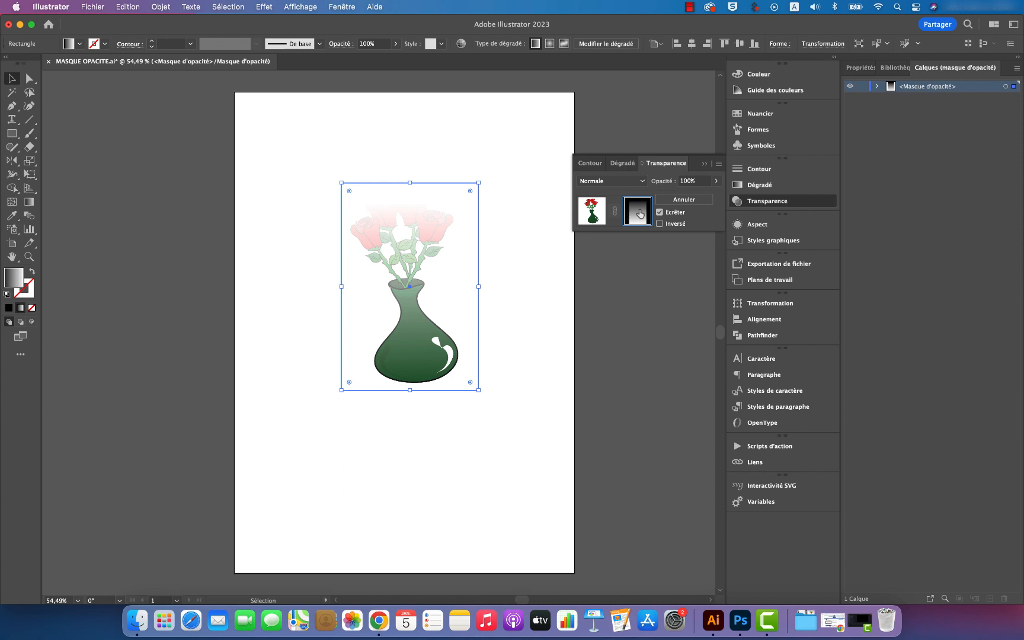
{"action": "left_click", "coordinate": [594, 214]}
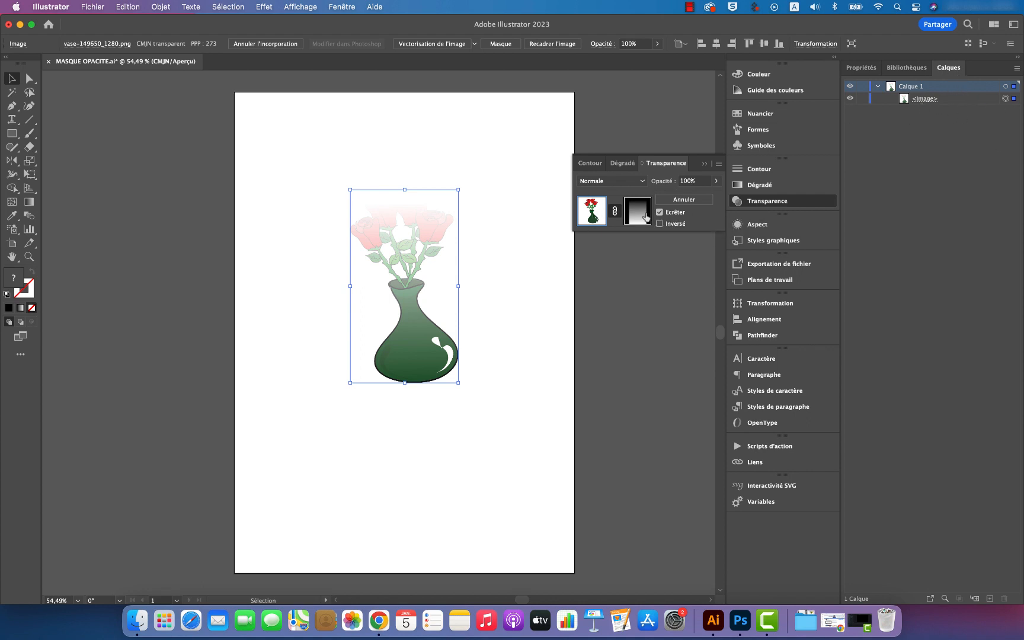
{"action": "left_click", "coordinate": [646, 218]}
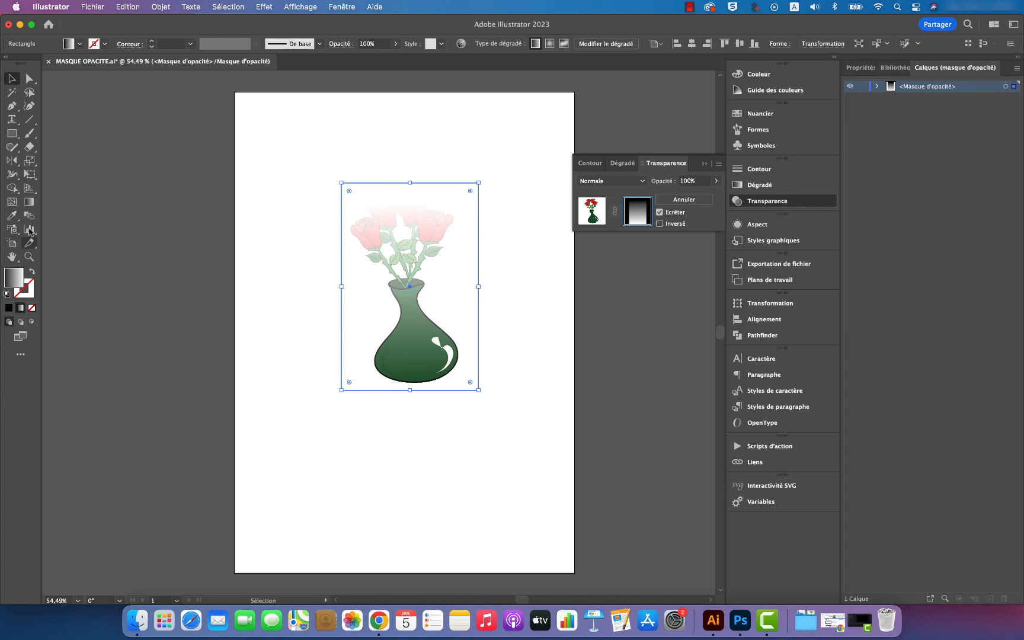
{"action": "left_click", "coordinate": [29, 203]}
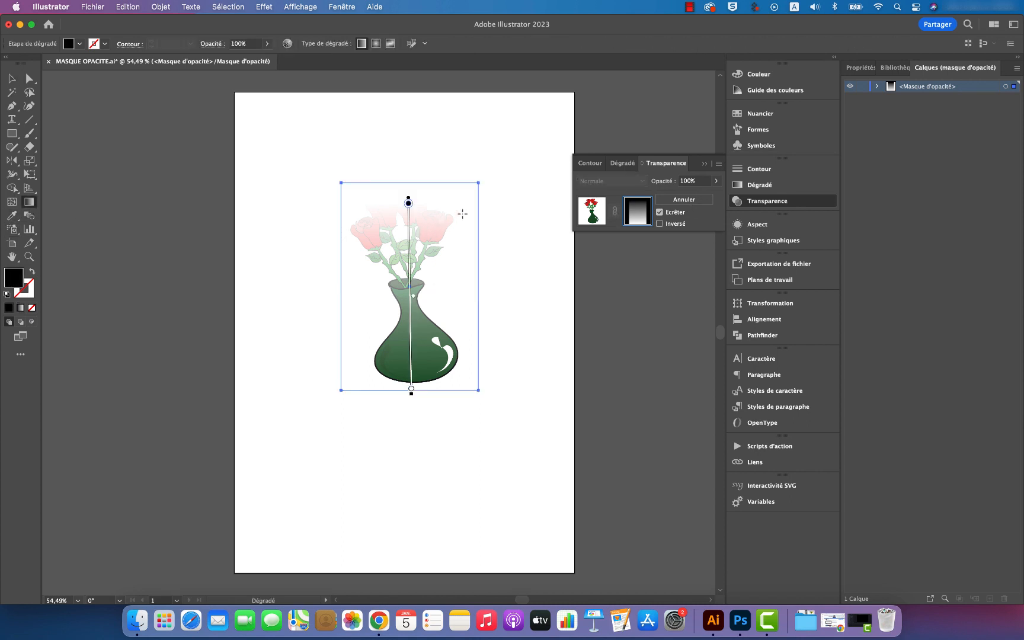
{"action": "left_click_drag", "start_coordinate": [461, 207], "coordinate": [377, 295]}
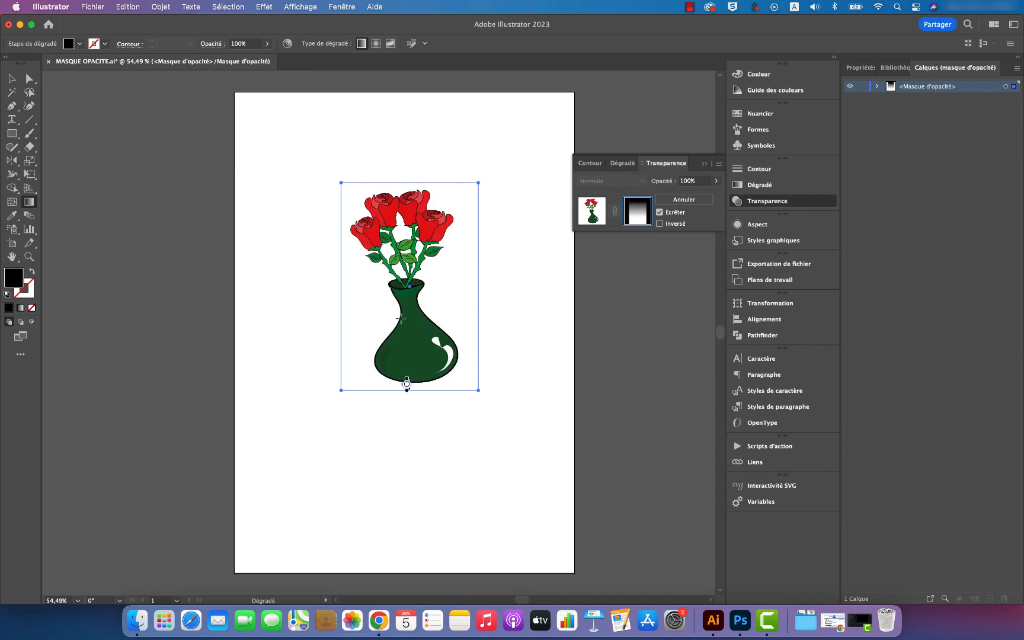
- Redraw the opacity mask's gradient from black near the vase's base to white at the roses, and release the mask
{"action": "left_click_drag", "start_coordinate": [415, 212], "coordinate": [409, 298]}
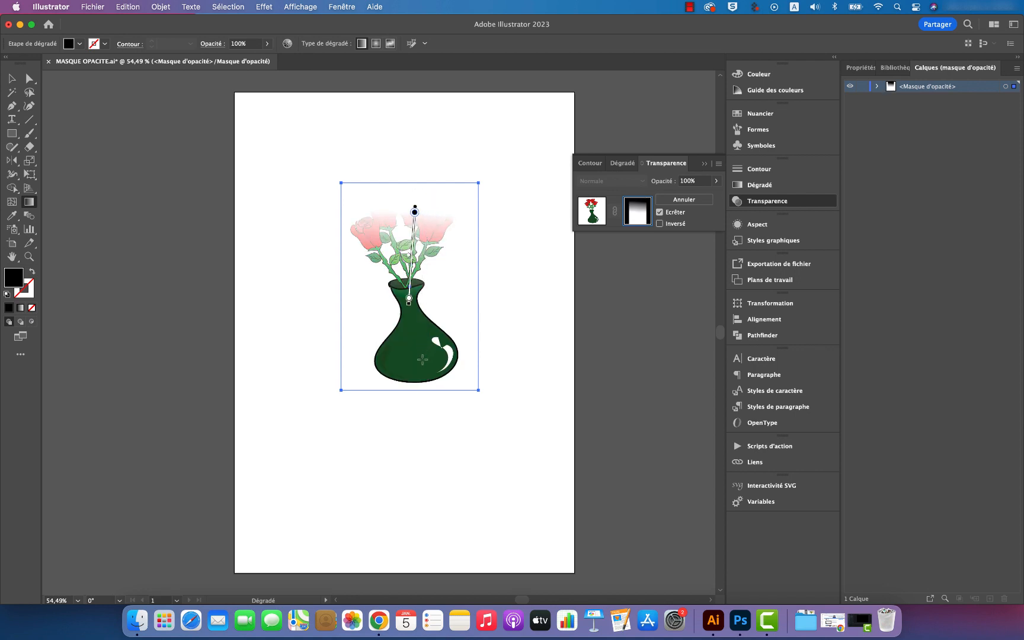
{"action": "left_click_drag", "start_coordinate": [407, 368], "coordinate": [412, 231]}
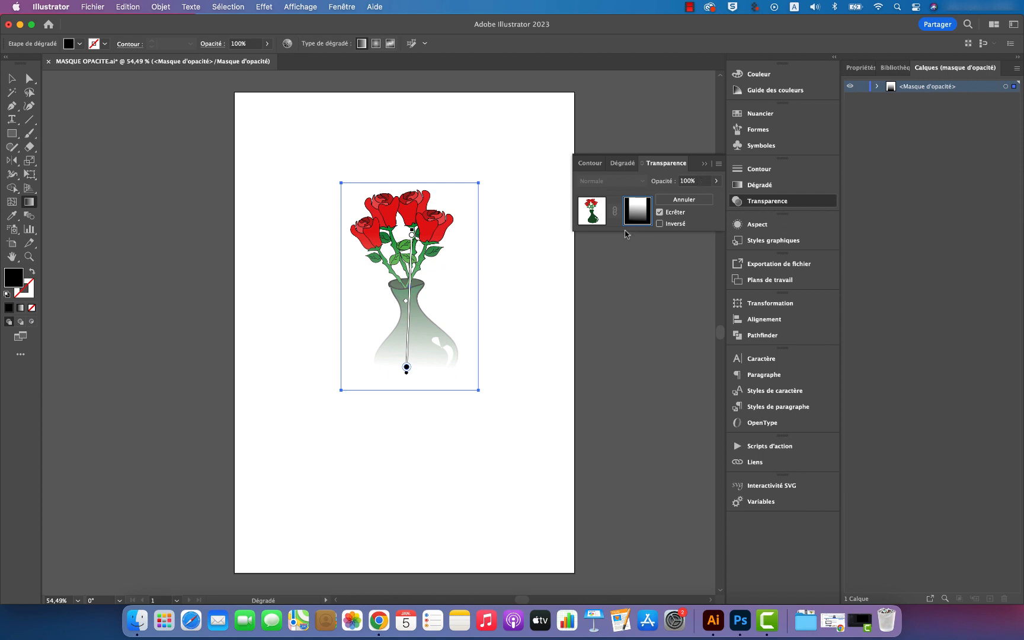
{"action": "left_click", "coordinate": [684, 199]}
{"action": "left_click", "coordinate": [11, 78]}
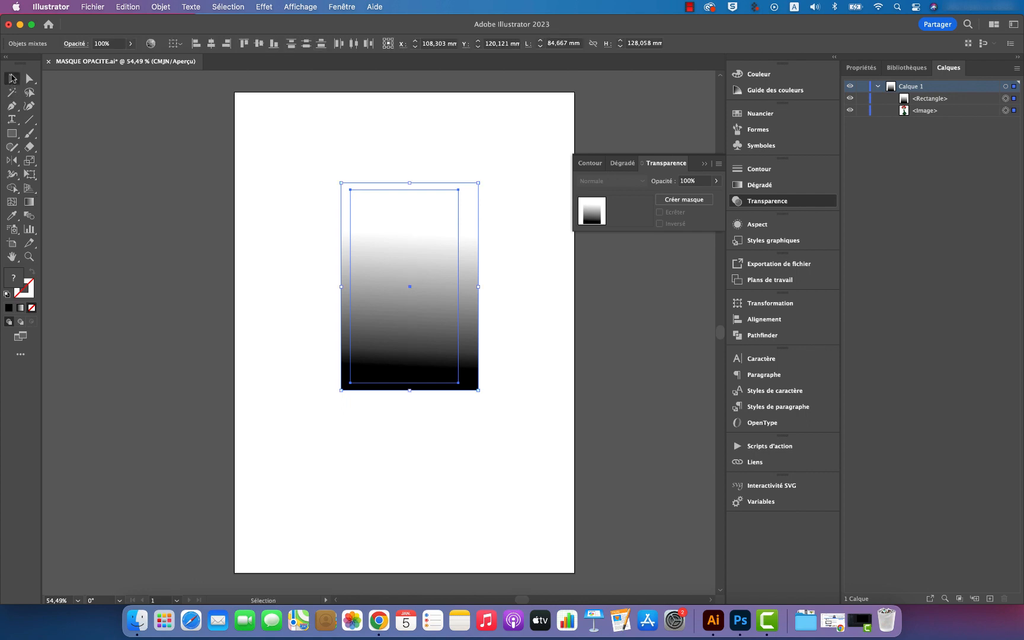
- Select only the gradient rectangle and cut it to the clipboard
{"action": "left_click", "coordinate": [534, 348]}
{"action": "left_click", "coordinate": [434, 301]}
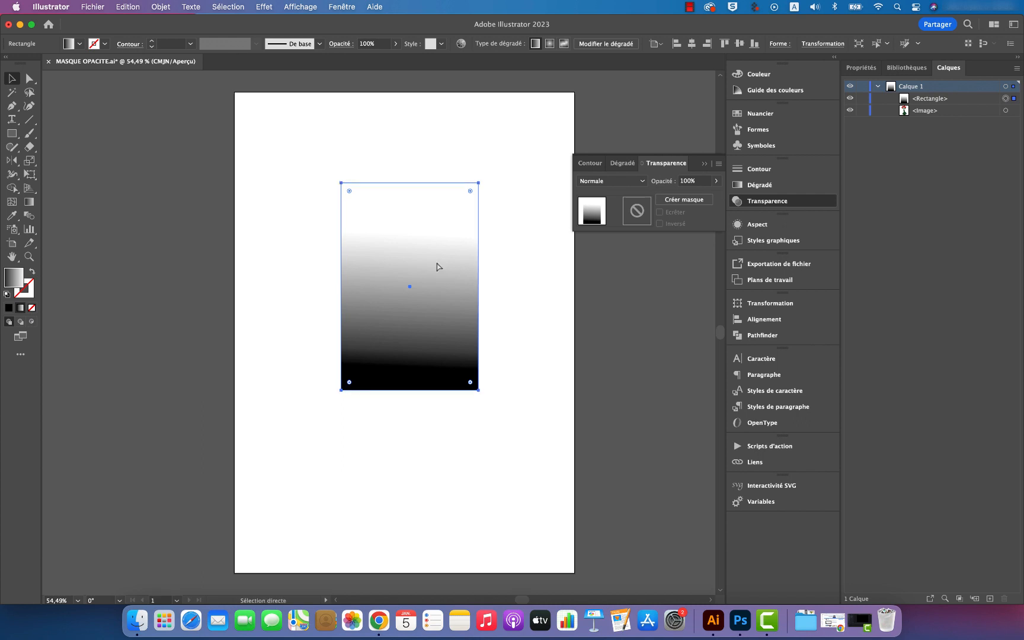
{"action": "key", "text": "super+x"}
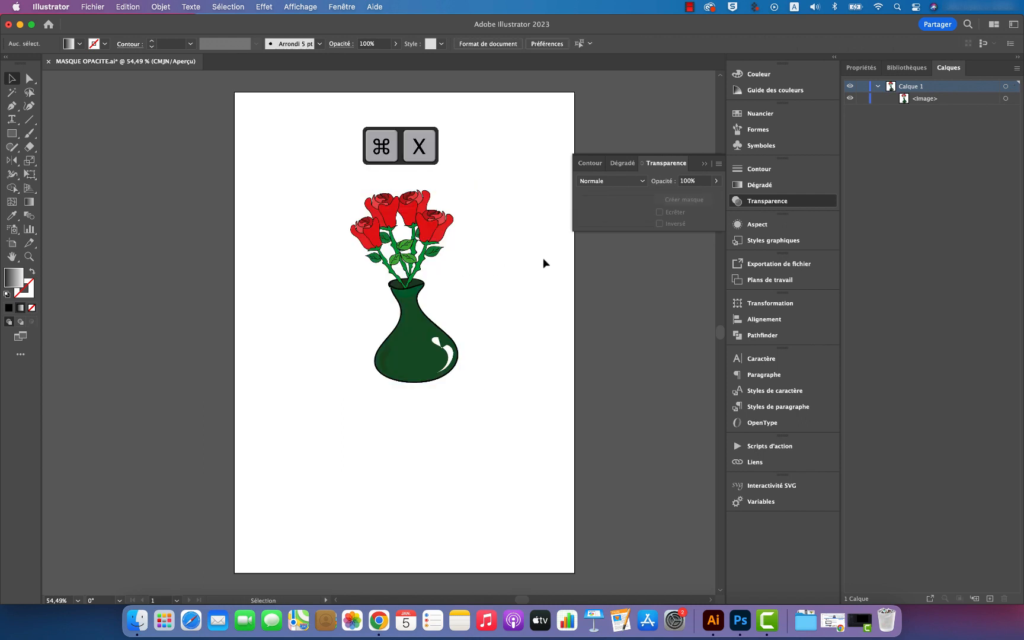
- Select the vase image and create an empty opacity mask for it
{"action": "left_click", "coordinate": [660, 164]}
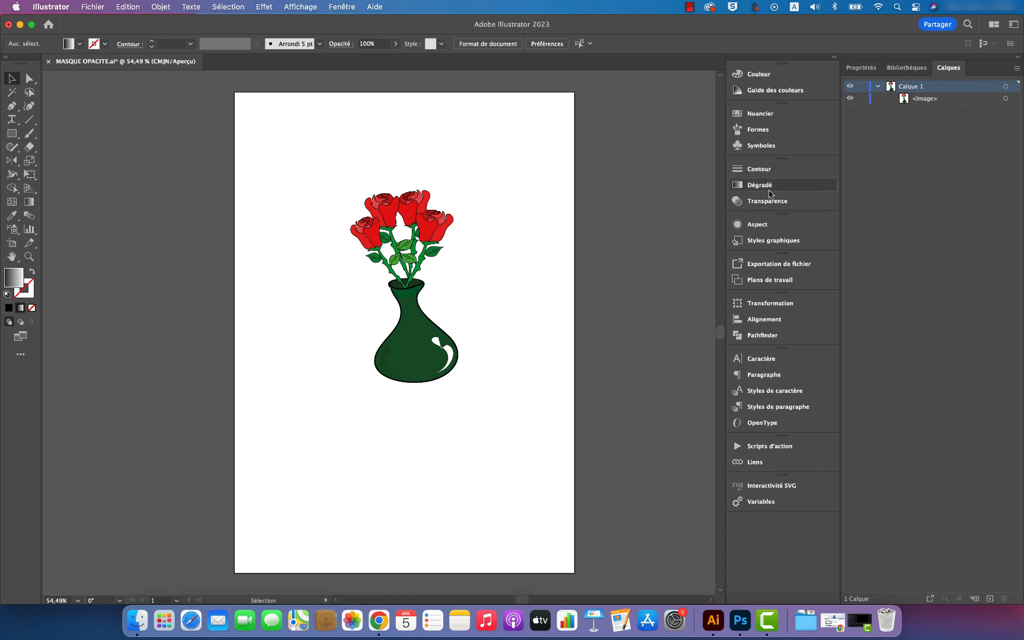
{"action": "left_click", "coordinate": [768, 201]}
{"action": "left_click", "coordinate": [356, 326]}
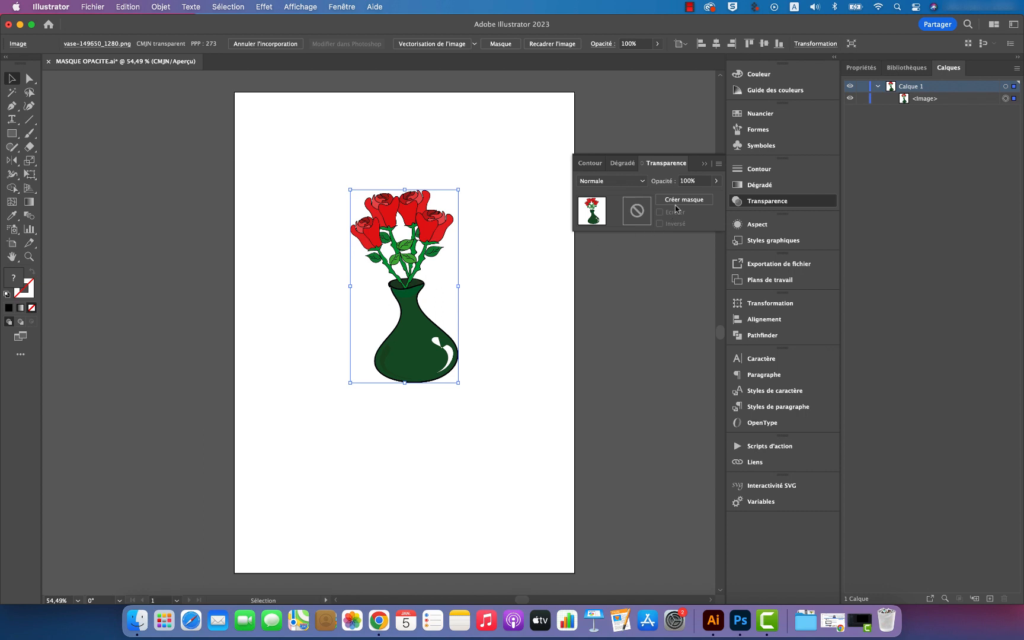
{"action": "left_click", "coordinate": [683, 202]}
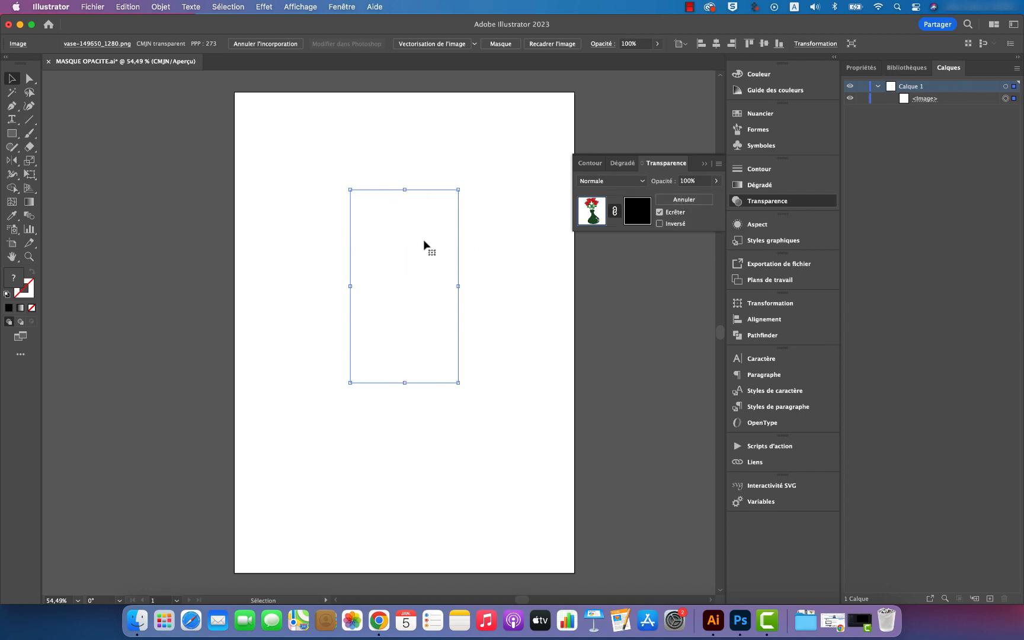
{"action": "key", "text": "super+v"}
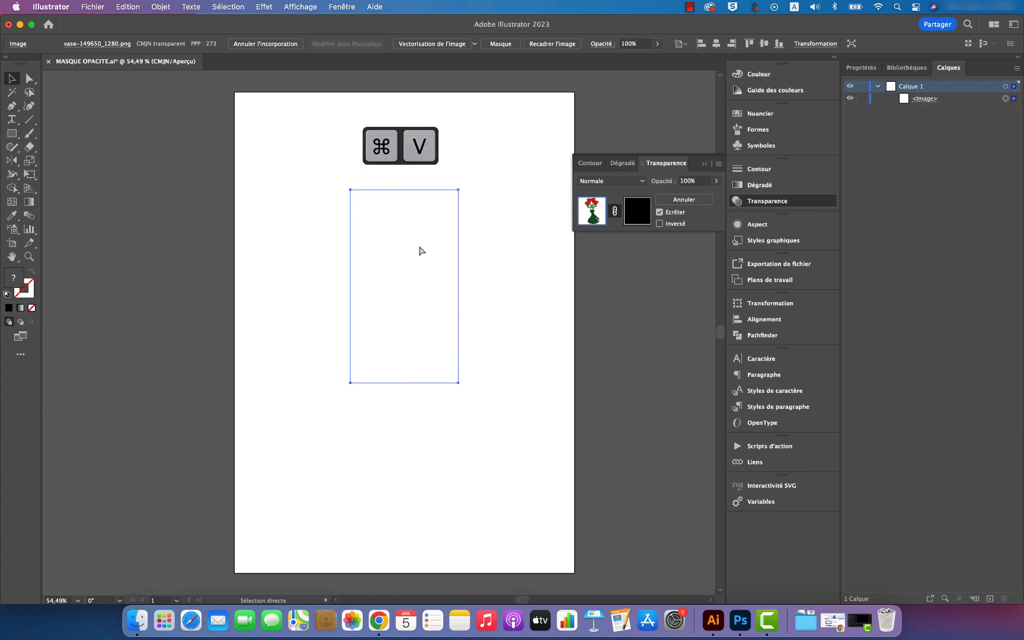
{"action": "left_click_drag", "start_coordinate": [407, 295], "coordinate": [432, 231]}
{"action": "key", "text": "super+z"}
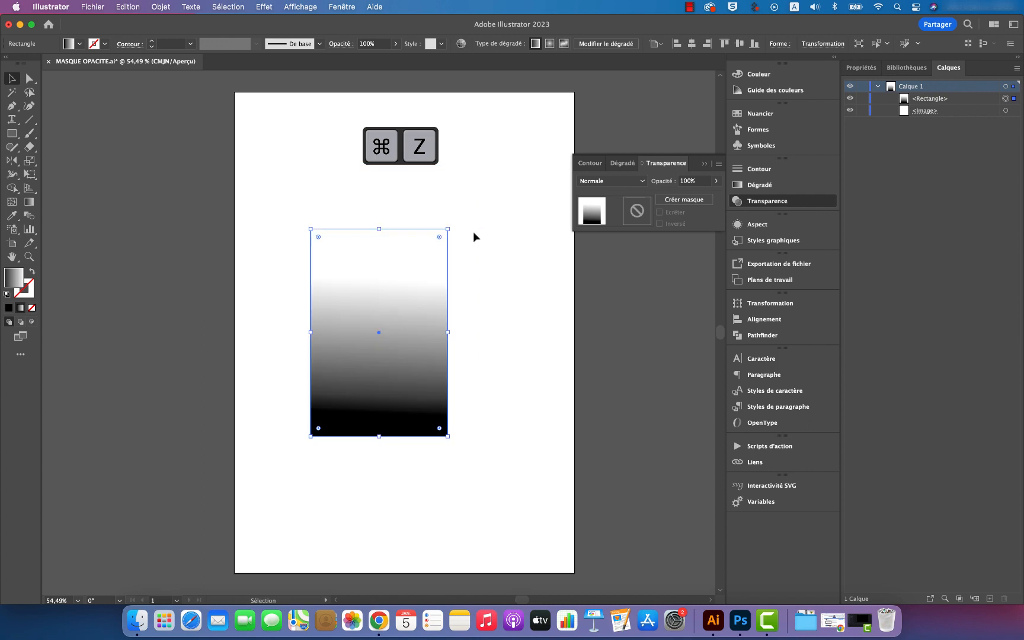
{"action": "key", "text": "super+z"}
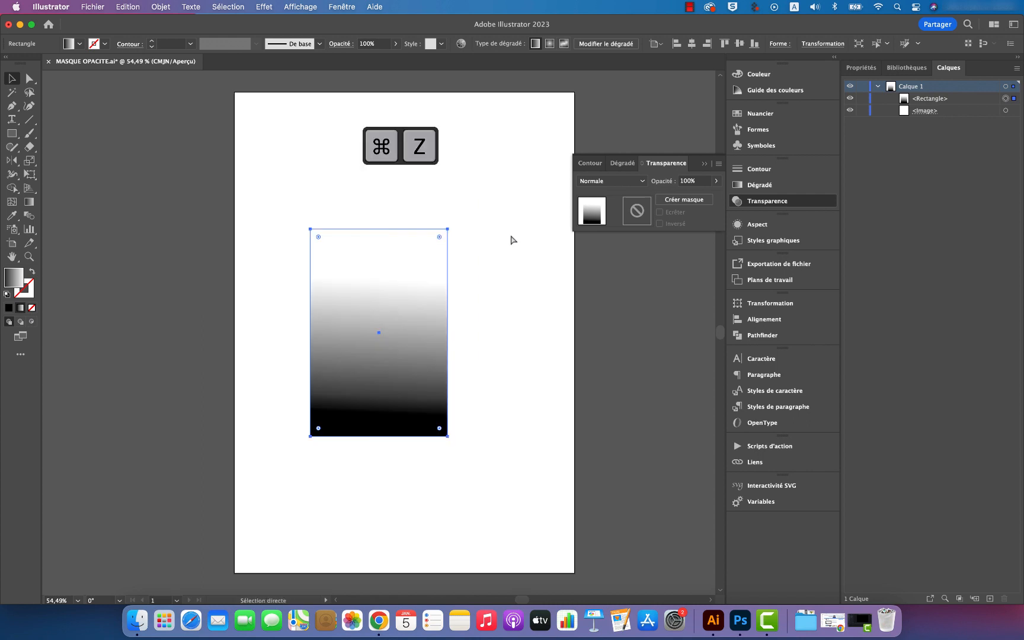
- Switch to editing the image's opacity mask, paste the cut gradient rectangle into it, and move it over the vase
{"action": "left_click", "coordinate": [644, 218]}
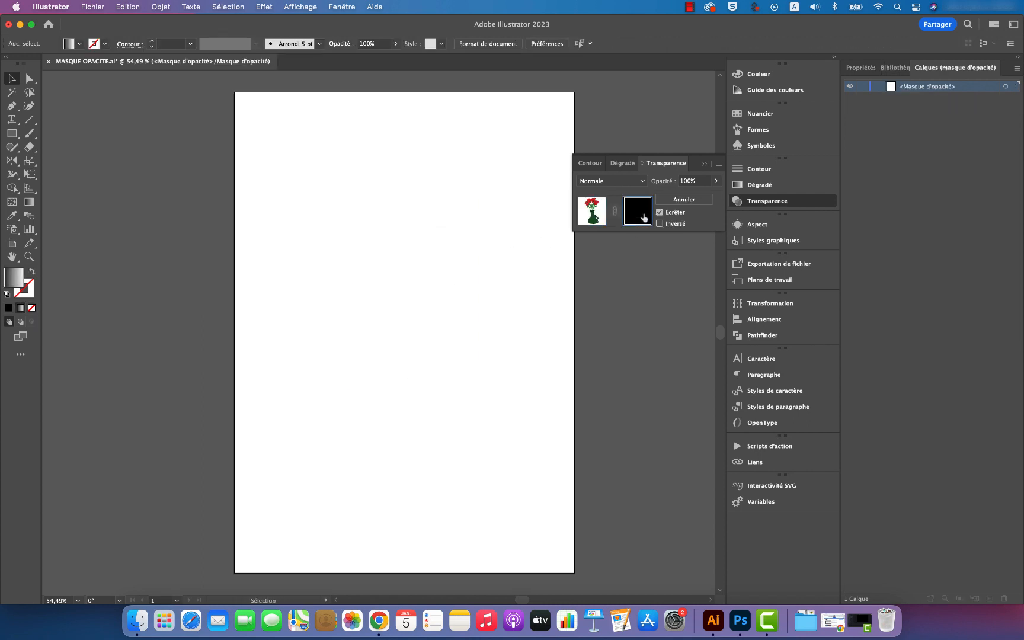
{"action": "key", "text": "super+v"}
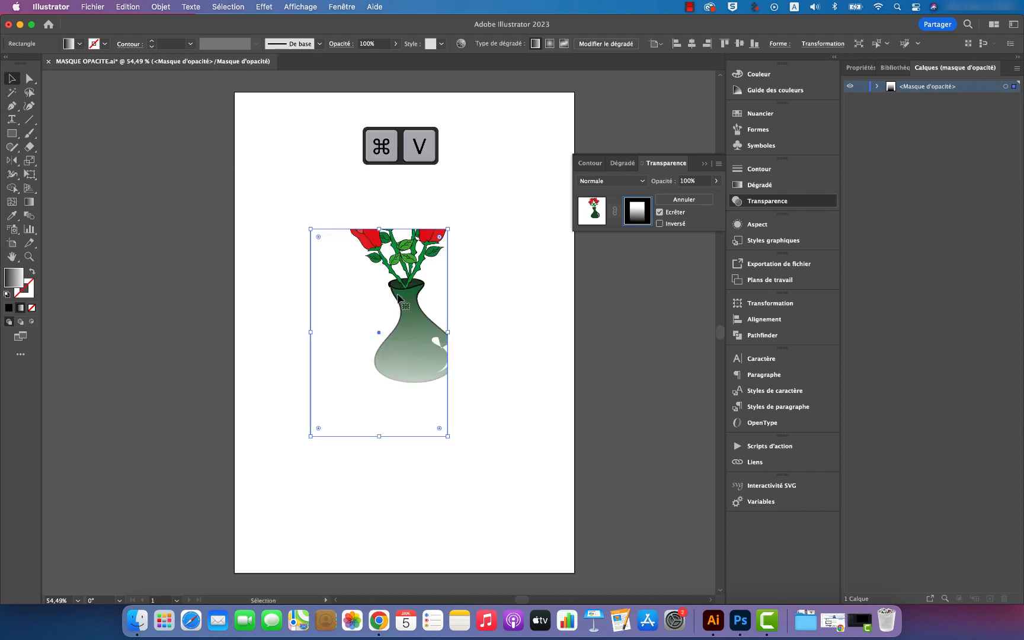
{"action": "left_click_drag", "start_coordinate": [412, 311], "coordinate": [433, 280]}
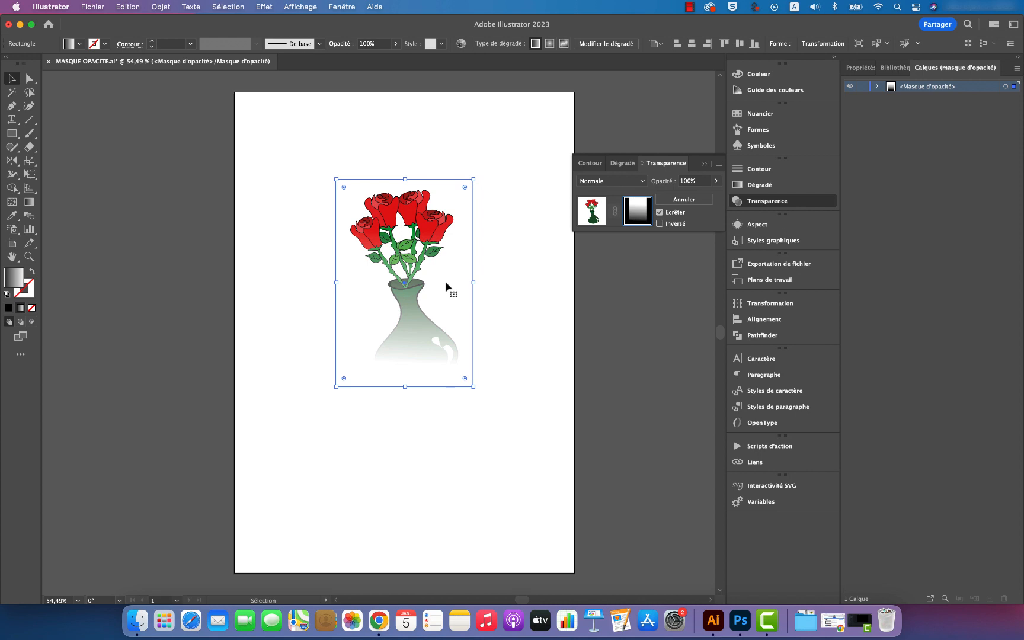
- Undo the move and paste inside the mask, the empty mask's creation, and the cutting of the gradient rectangle
{"action": "key", "text": "super+z"}
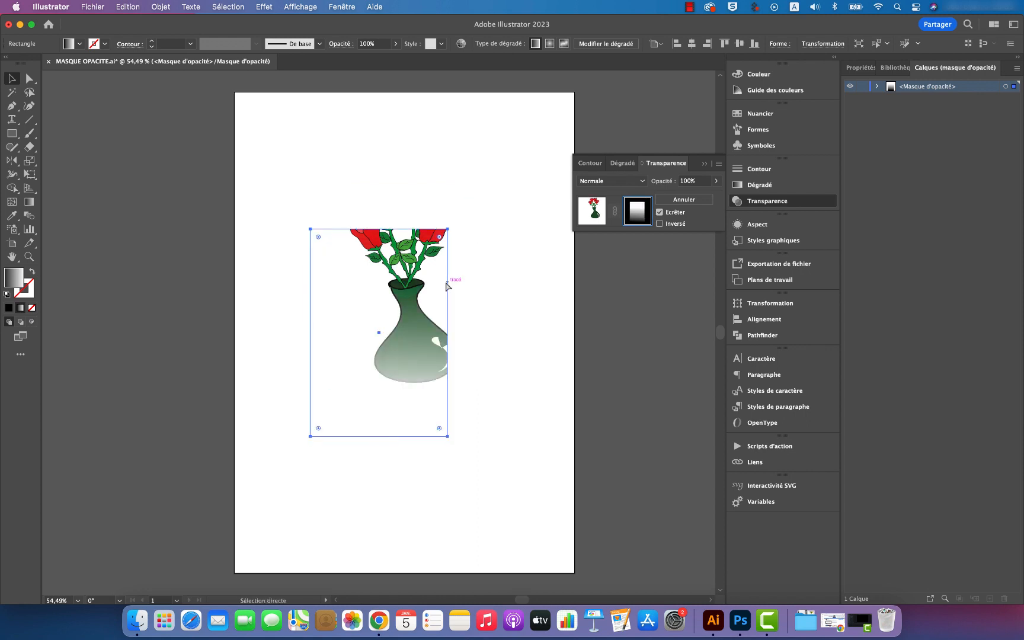
{"action": "key", "text": "super+z"}
{"action": "key", "text": "super+z"}
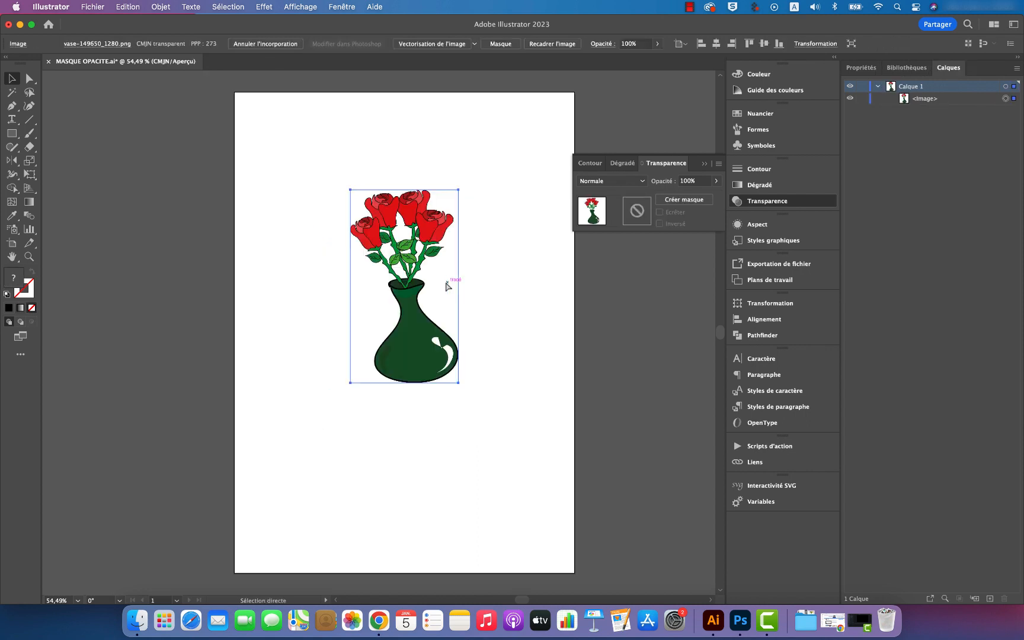
{"action": "key", "text": "super+z"}
- Select the gradient rectangle together with the vase image and create an opacity mask from both
{"action": "left_click", "coordinate": [522, 278]}
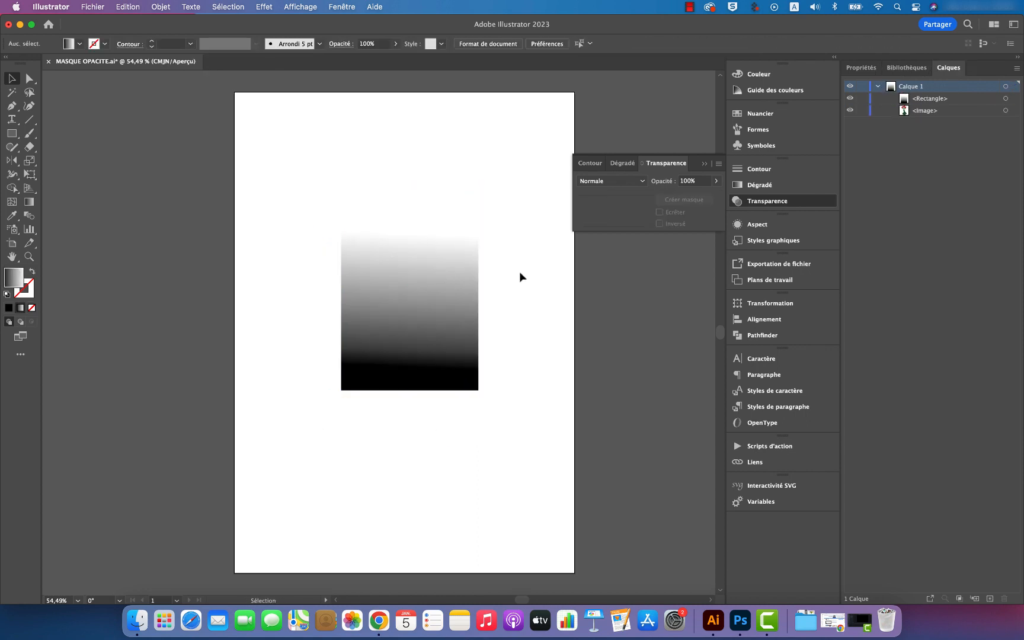
{"action": "left_click_drag", "start_coordinate": [520, 272], "coordinate": [285, 345]}
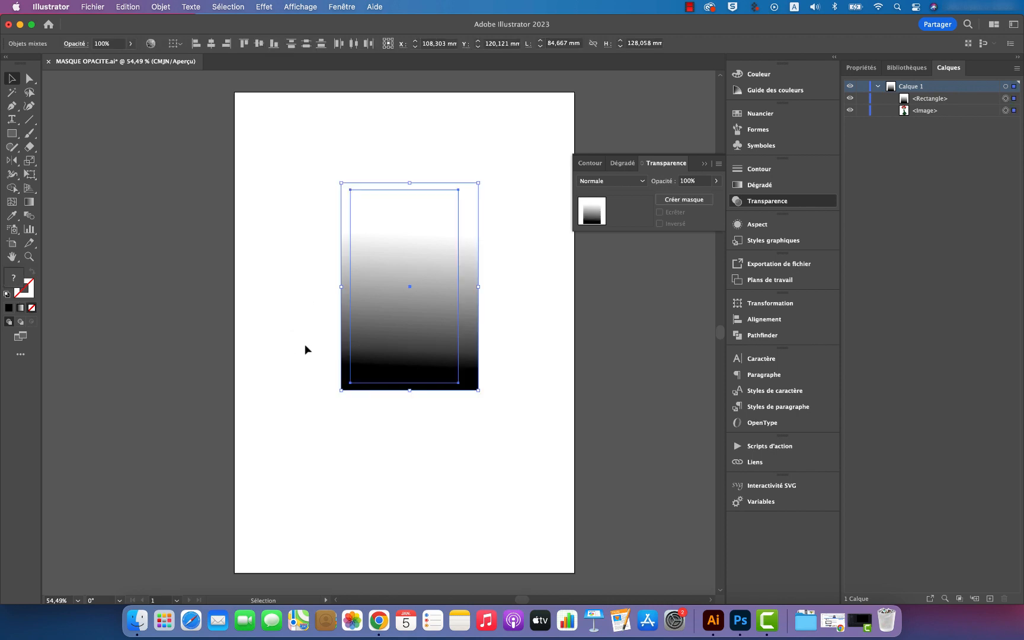
{"action": "left_click", "coordinate": [684, 200]}
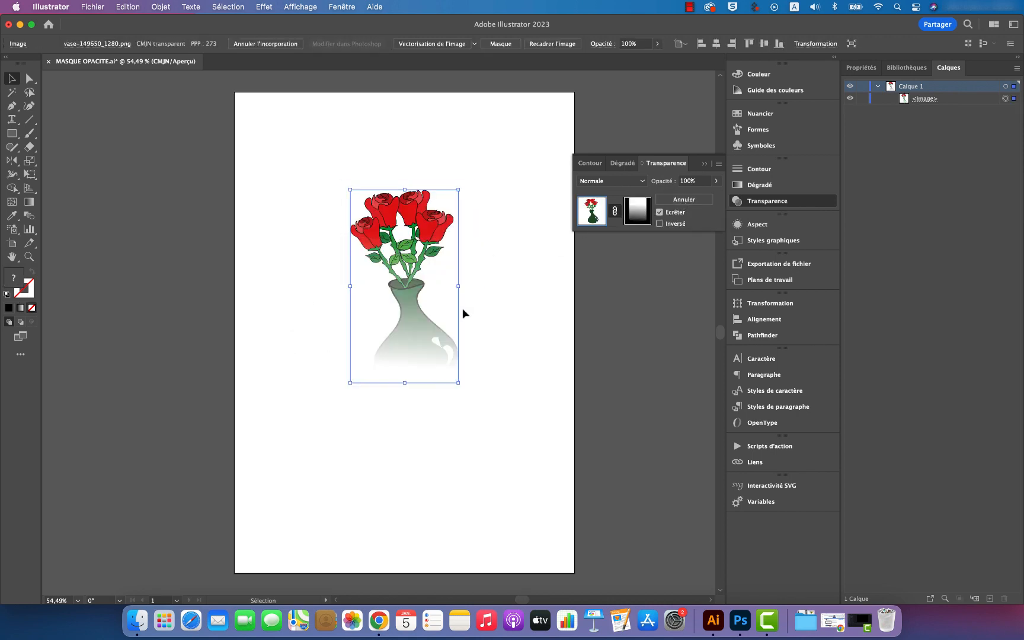